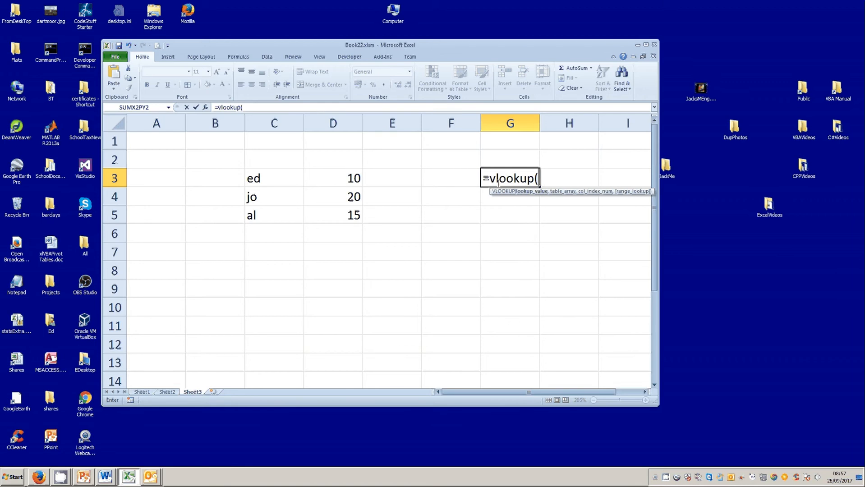
Step: Complete the VLOOKUP formula in G3 to look up "jo" in C3:D5, returning column 2 with FALSE exact match
text("jo",)
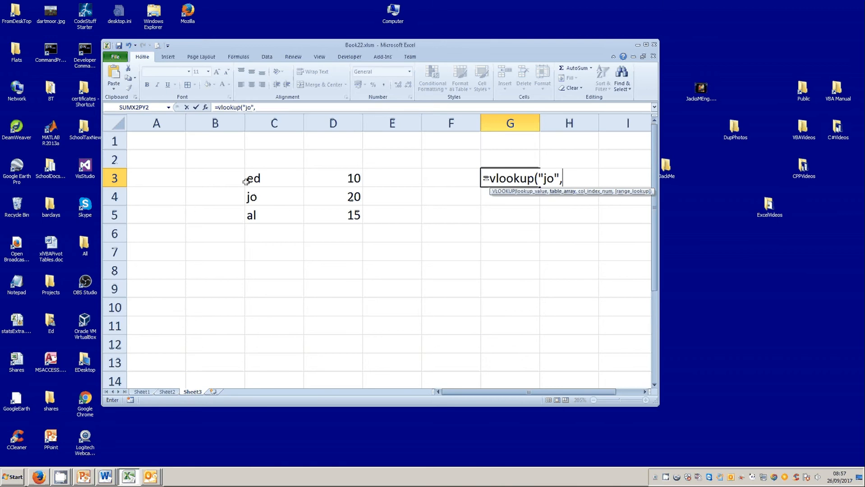
drag(249, 178, 327, 212)
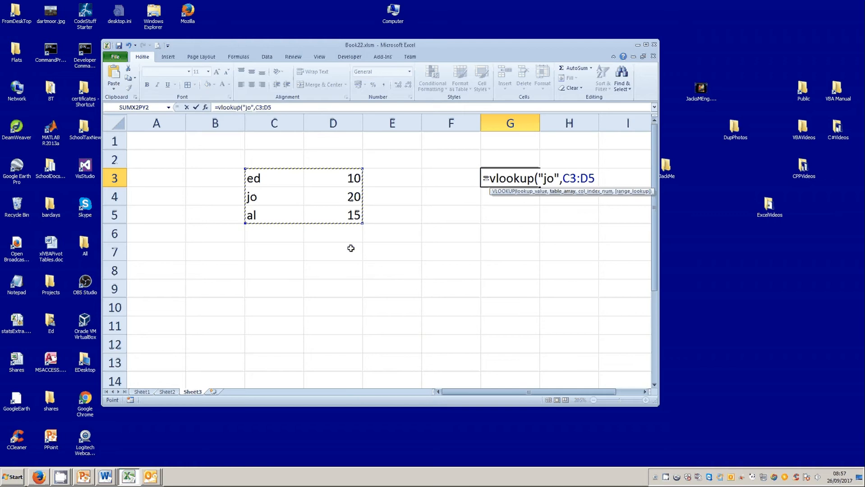
text(,)
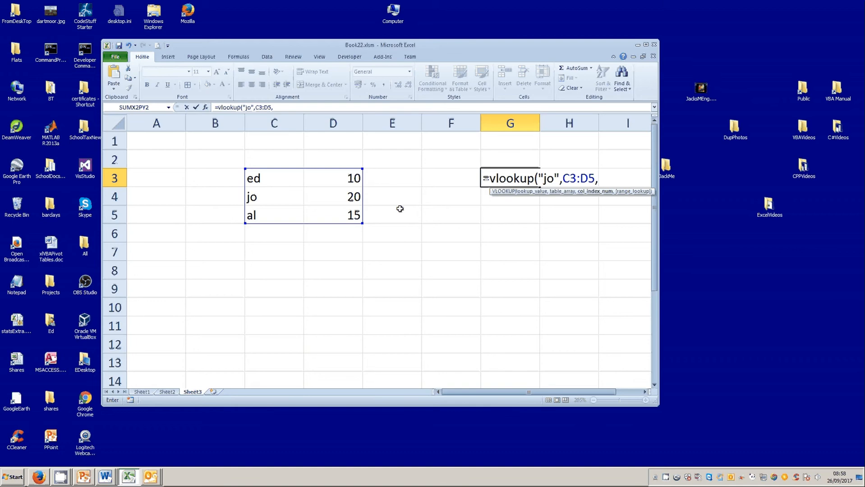
text(2,)
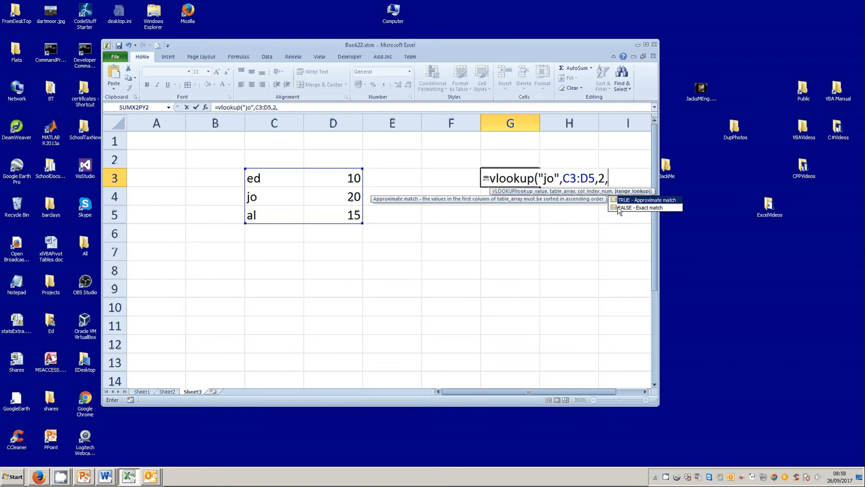
double_click(618, 208)
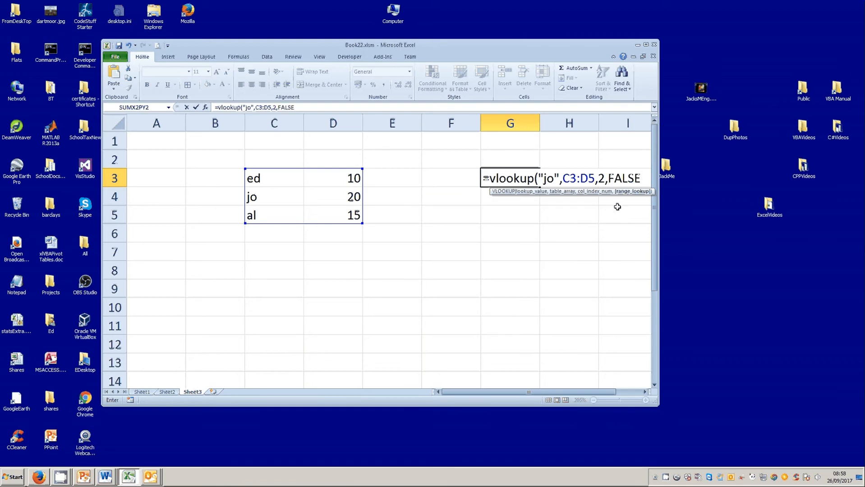
text())
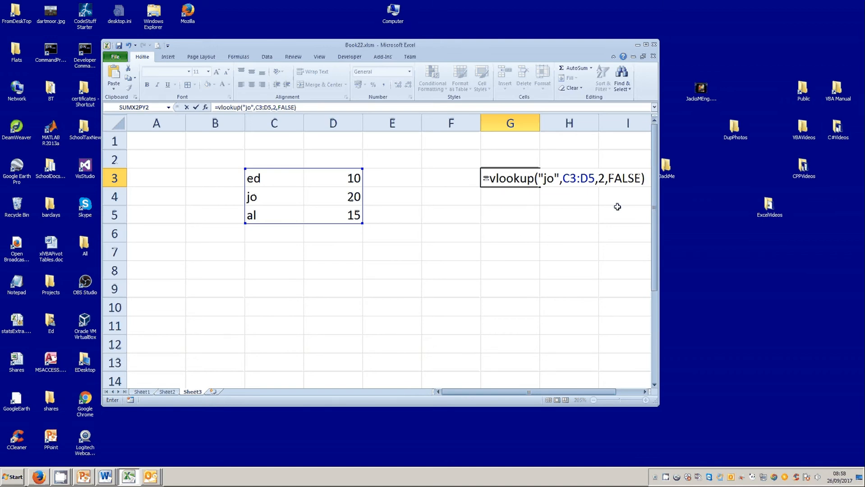
key(Return)
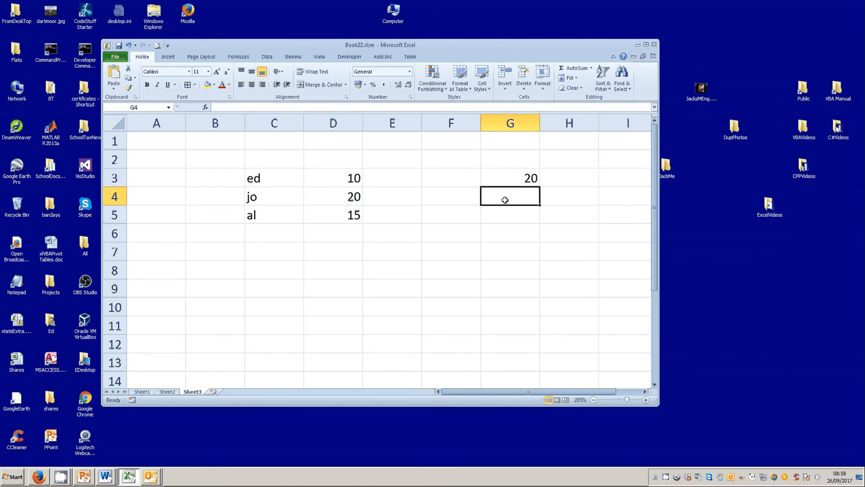
Step: Edit G3's formula to replace the "jo" lookup value with a reference to cell F3
drag(460, 180, 491, 180)
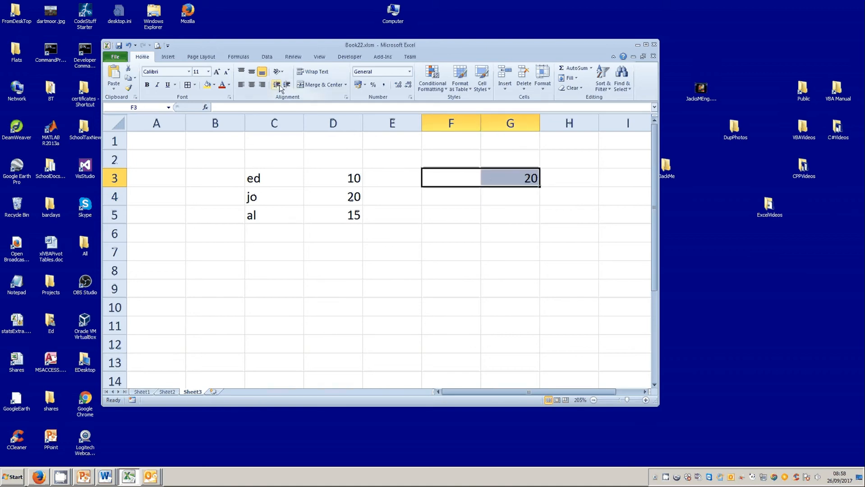
click(187, 85)
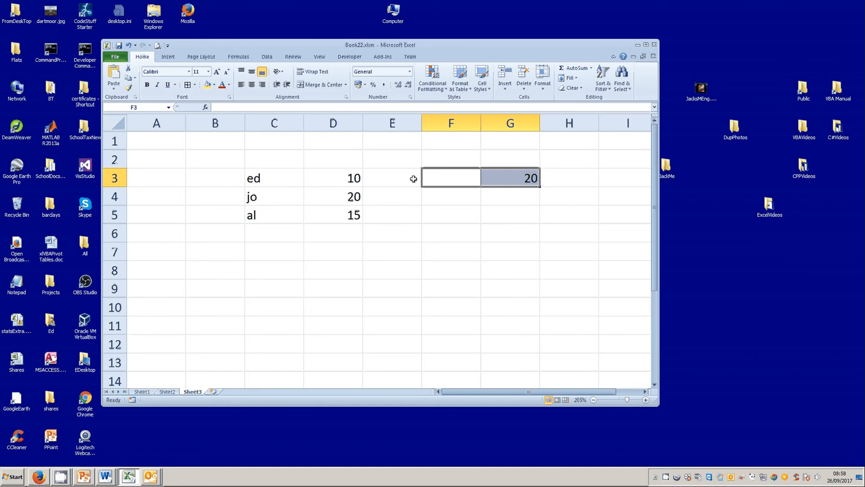
click(442, 178)
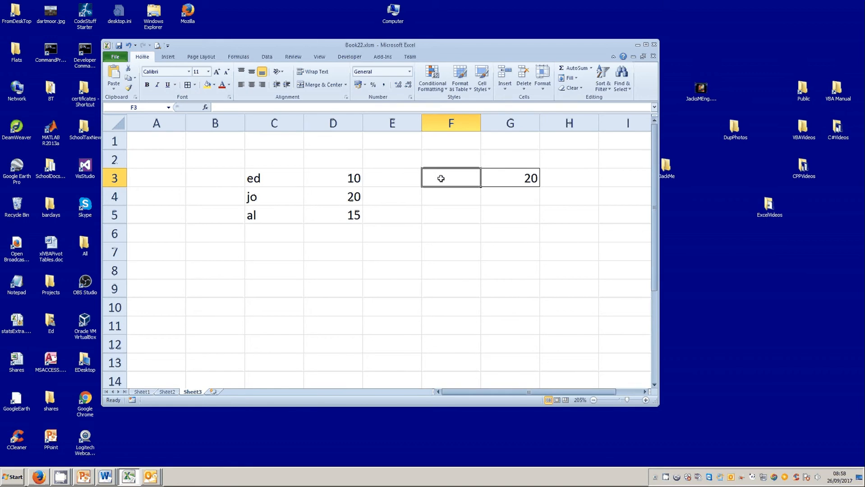
click(518, 181)
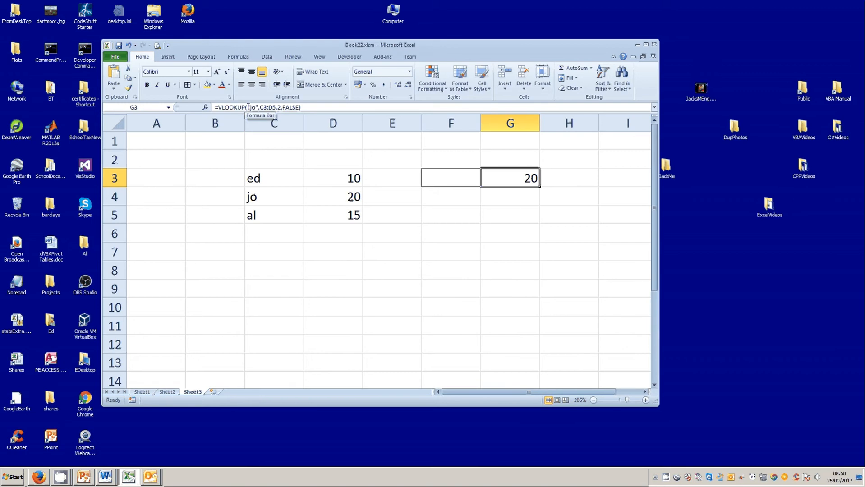
drag(248, 107, 259, 107)
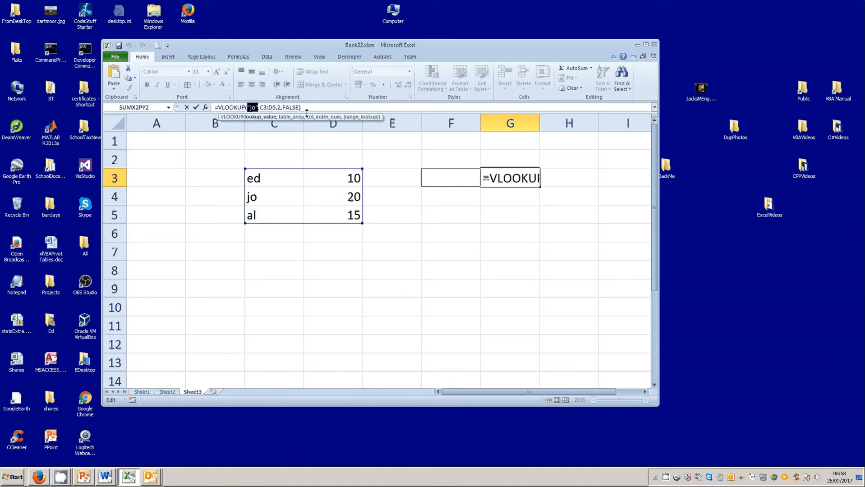
click(440, 174)
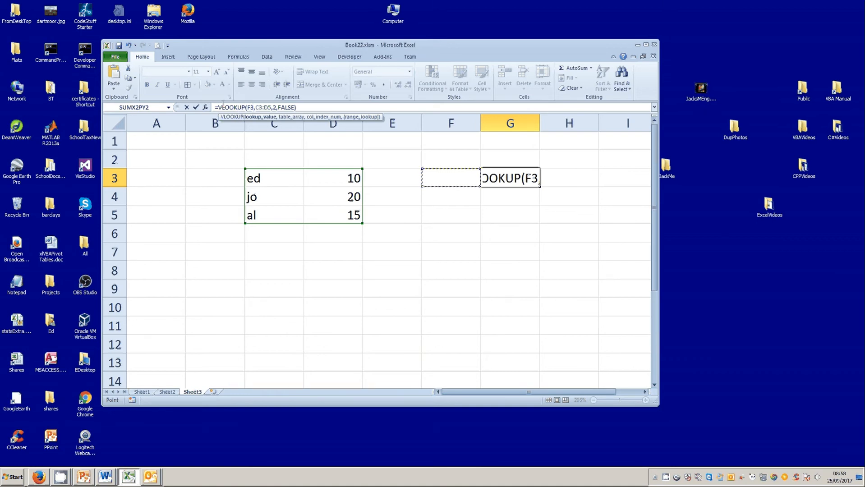
click(196, 107)
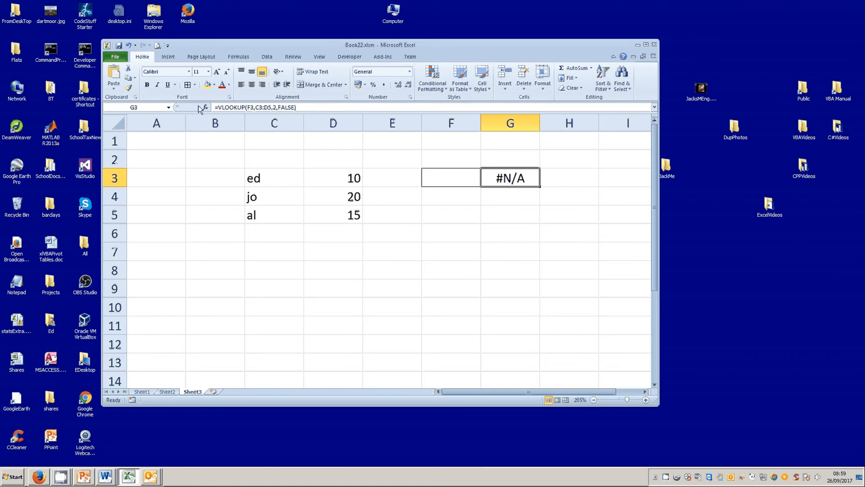
Step: Enter jo as the lookup name in F3, then overwrite it with al
click(451, 178)
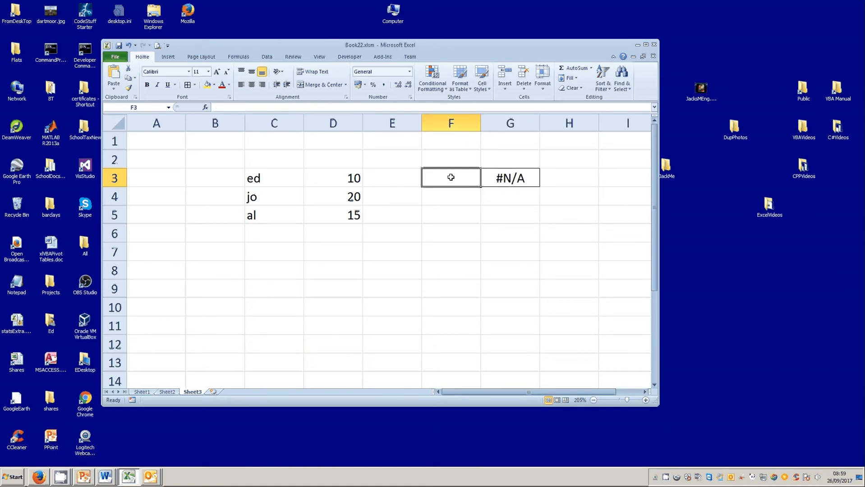
text(jo)
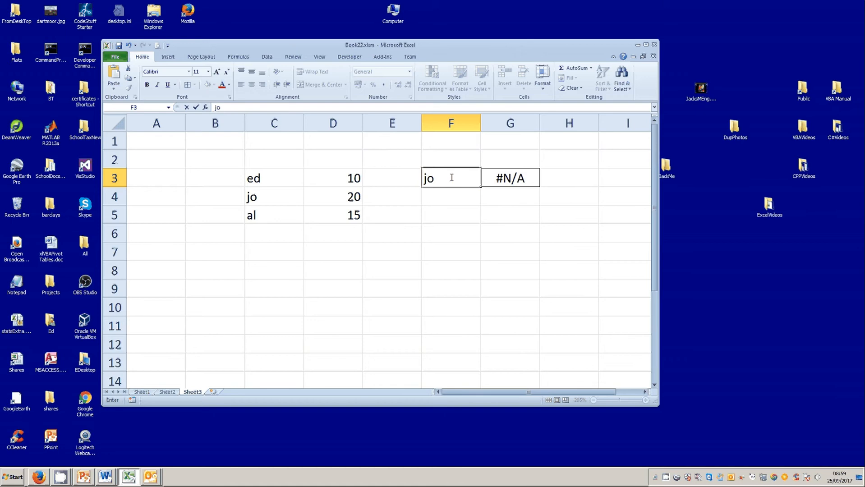
key(Return)
click(452, 177)
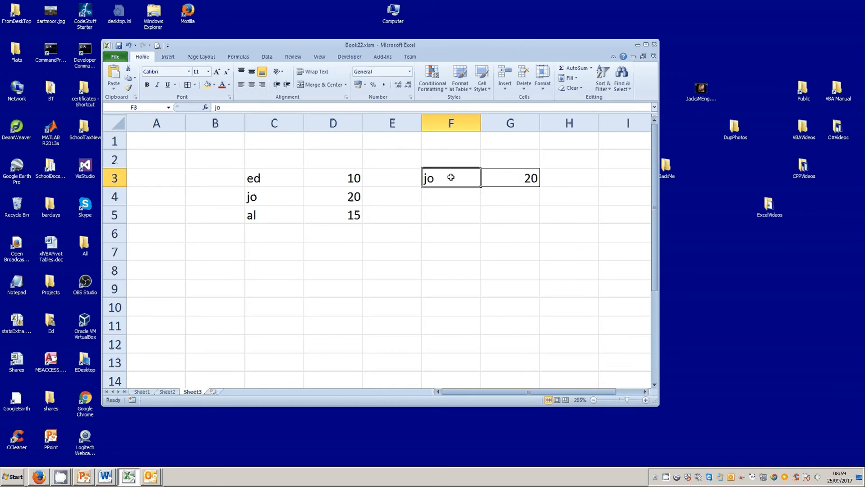
text(al)
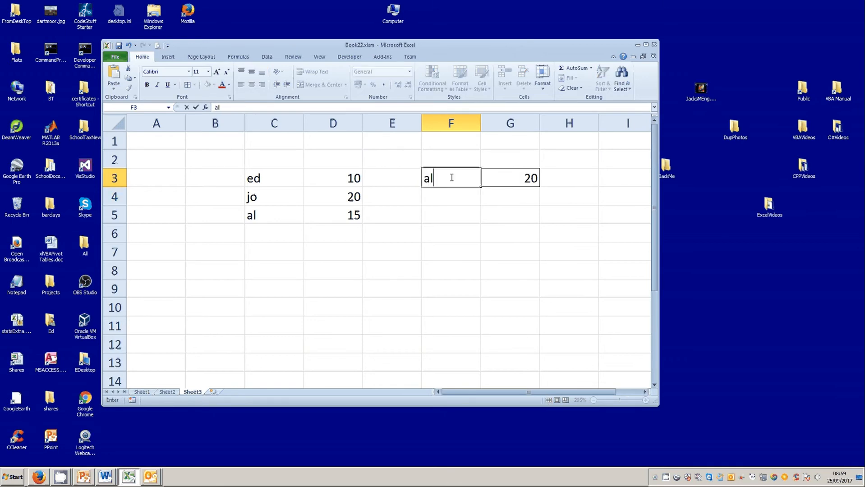
key(Return)
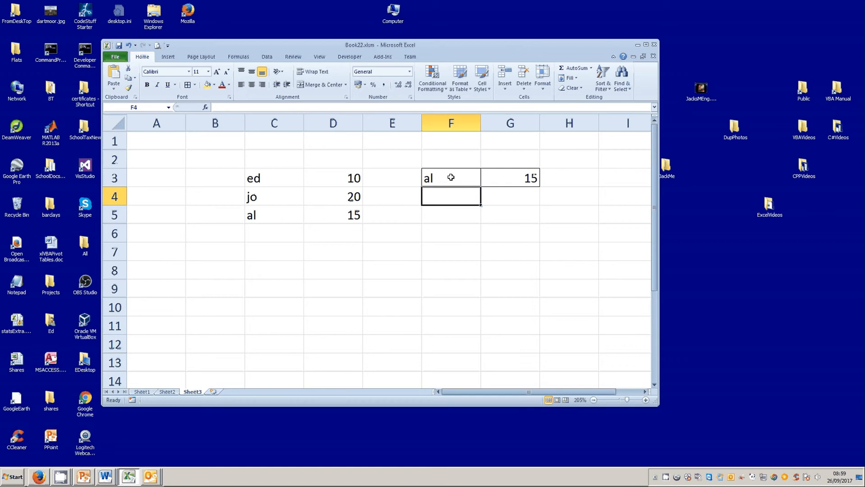
Step: On Sheet1, autofill the Part No and Cost list from B3:C5 down to row 13
click(465, 239)
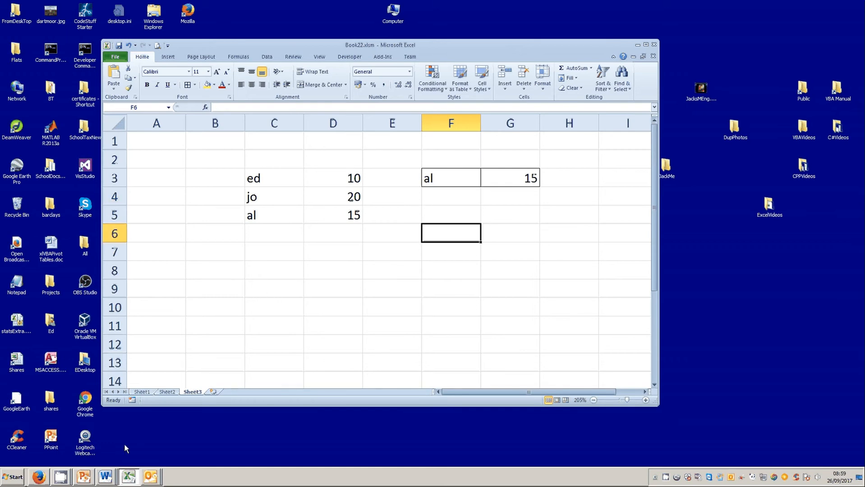
click(168, 392)
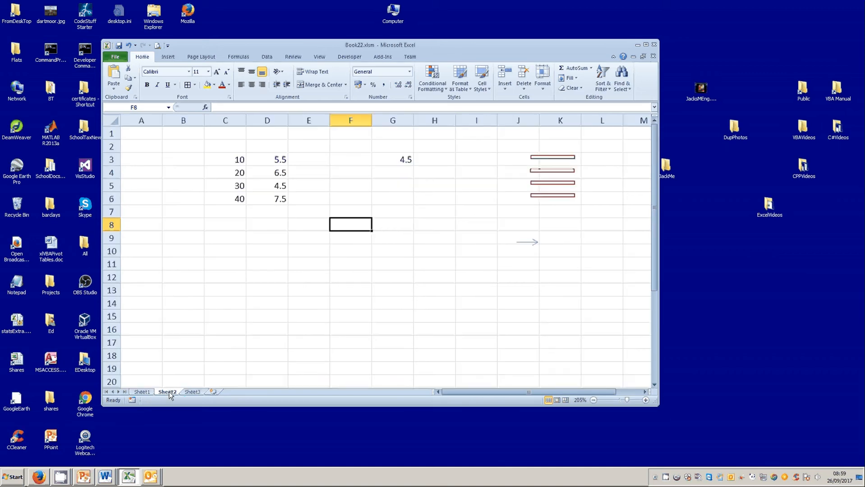
click(147, 392)
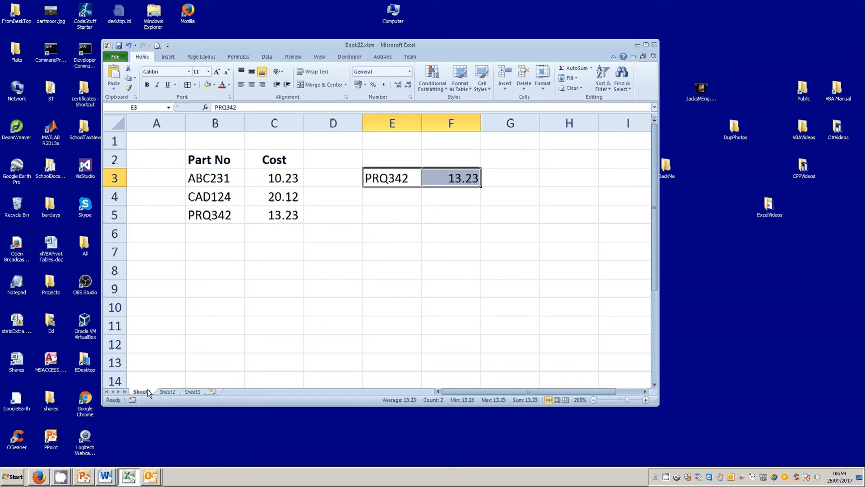
click(474, 219)
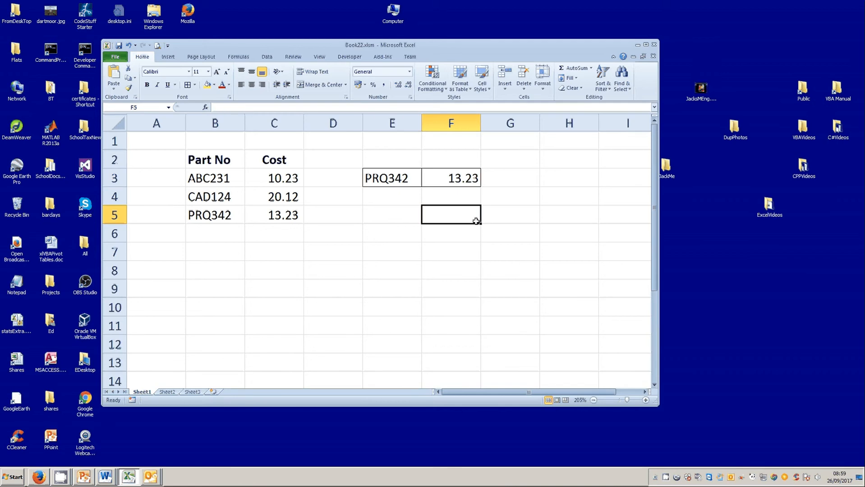
click(369, 178)
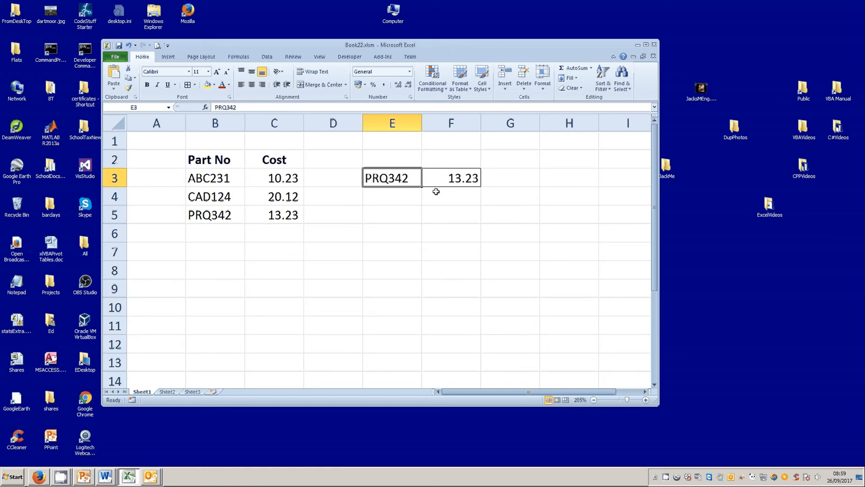
click(446, 179)
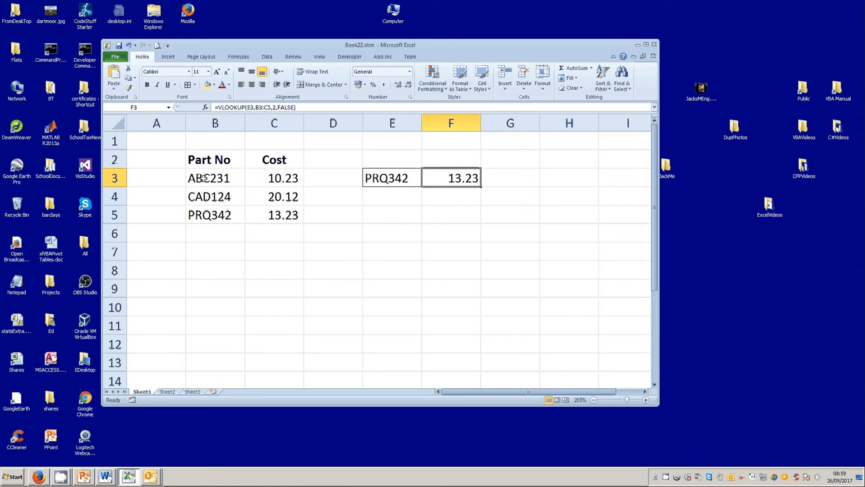
drag(204, 179, 256, 214)
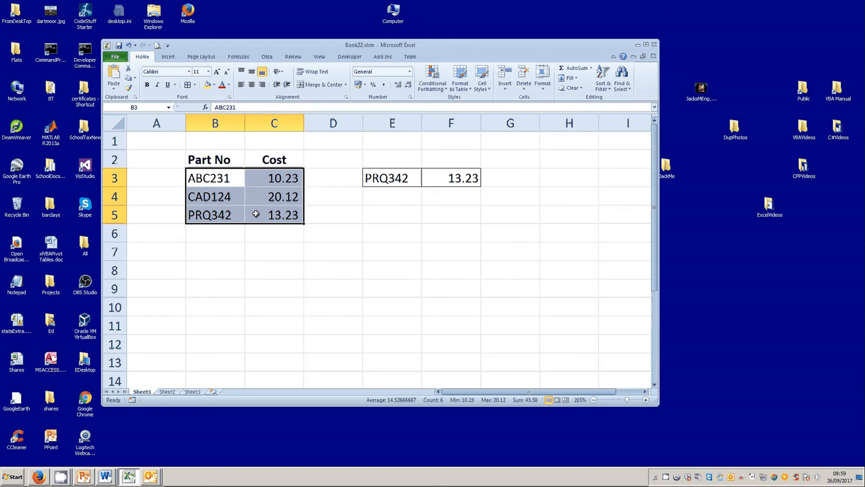
drag(305, 224, 304, 368)
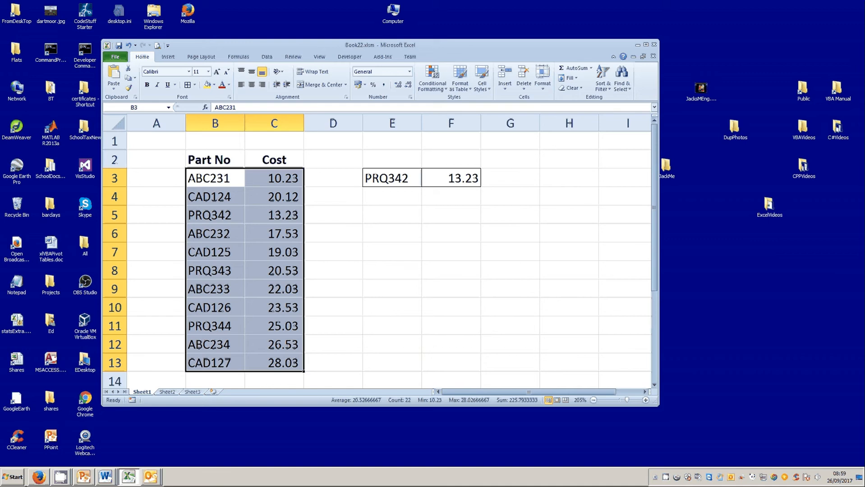
Step: Switch to the Book23 workbook and in Sheet2's G3 start a VLOOKUP for 40 over the range C3:D6
key(alt+Tab)
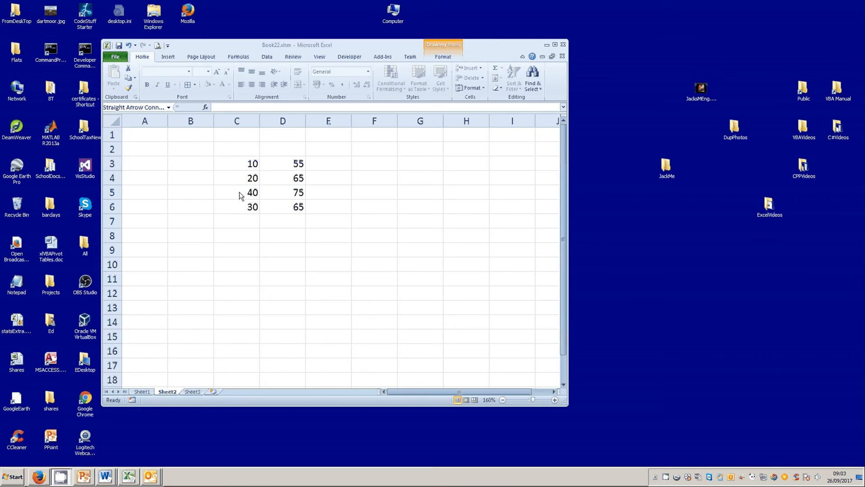
click(416, 163)
text(=)
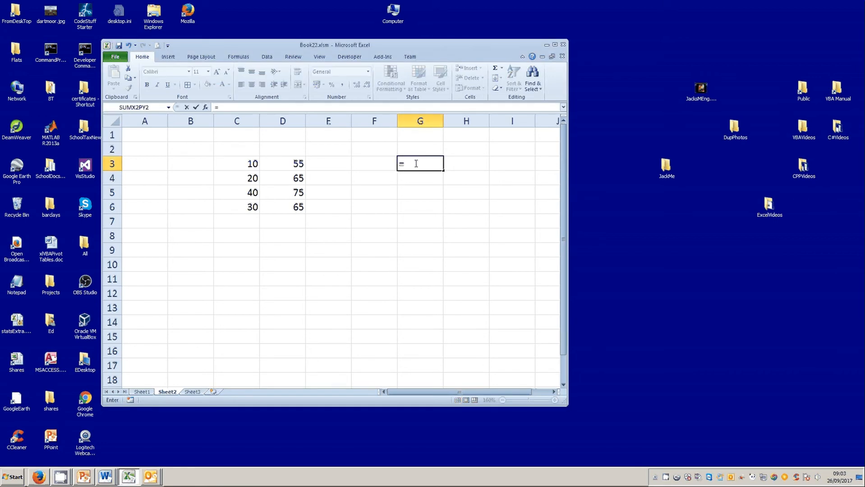
text(vlookup)
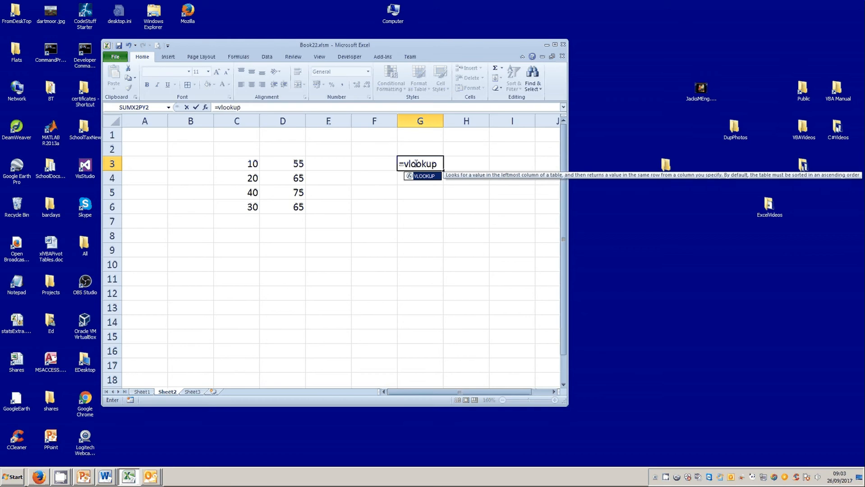
text(()
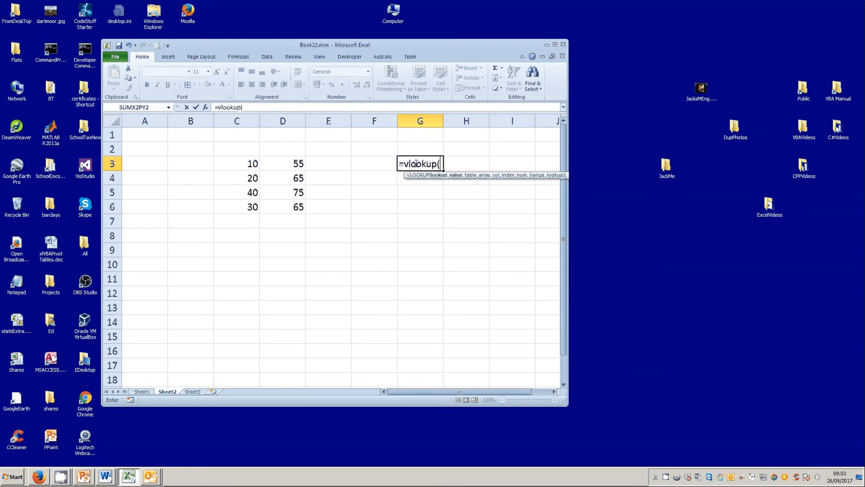
text(40,)
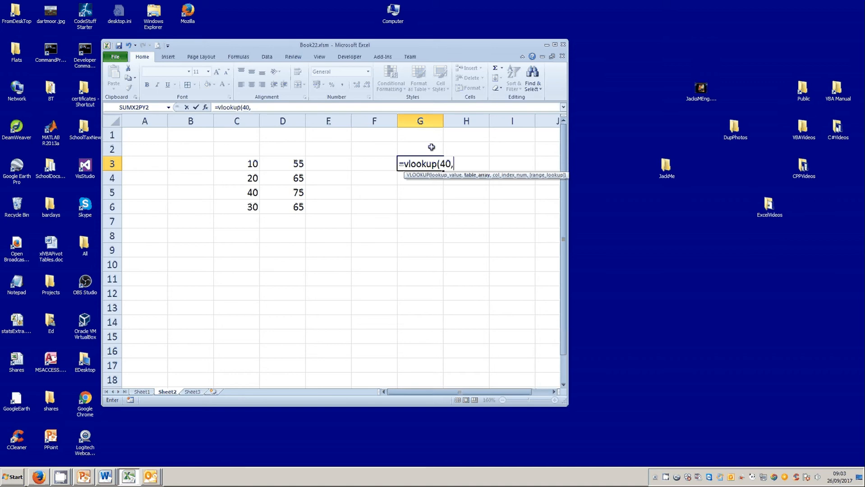
drag(216, 164, 278, 202)
text(,)
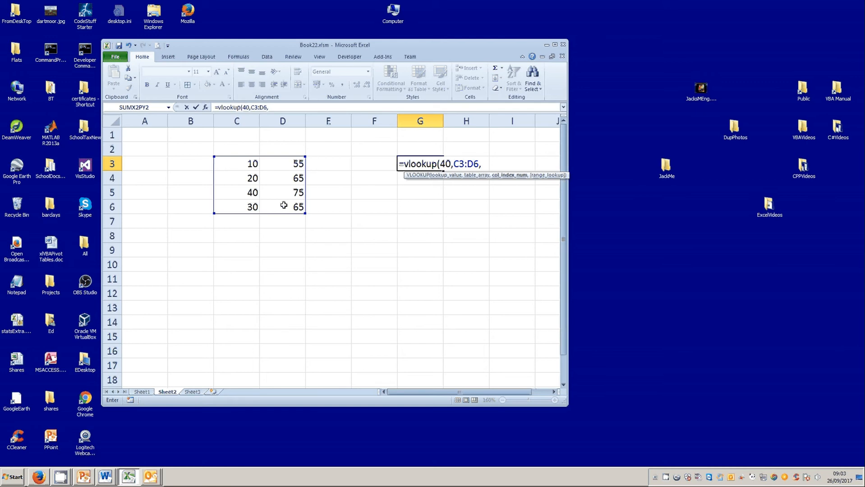
text(2,)
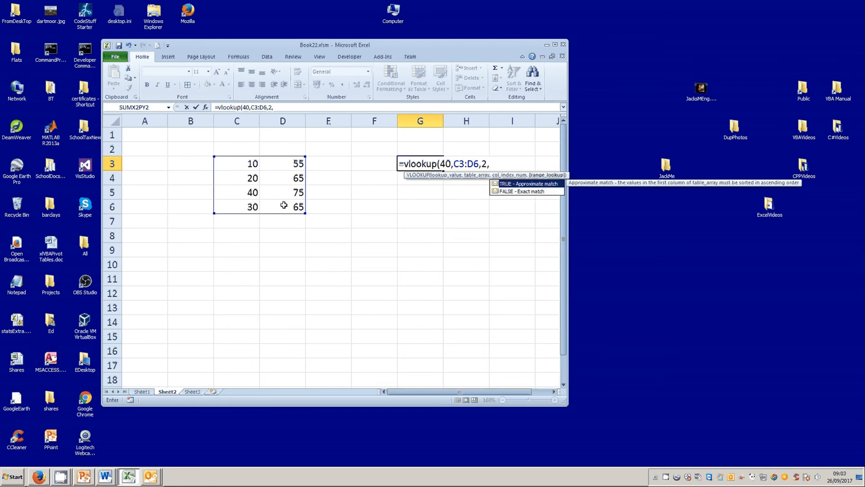
text(flase)
Step: Complete G3's VLOOKUP with column index 2 and FALSE for an exact match, and enter it
key(BackSpace)
key(BackSpace)
key(BackSpace)
key(BackSpace)
double_click(507, 192)
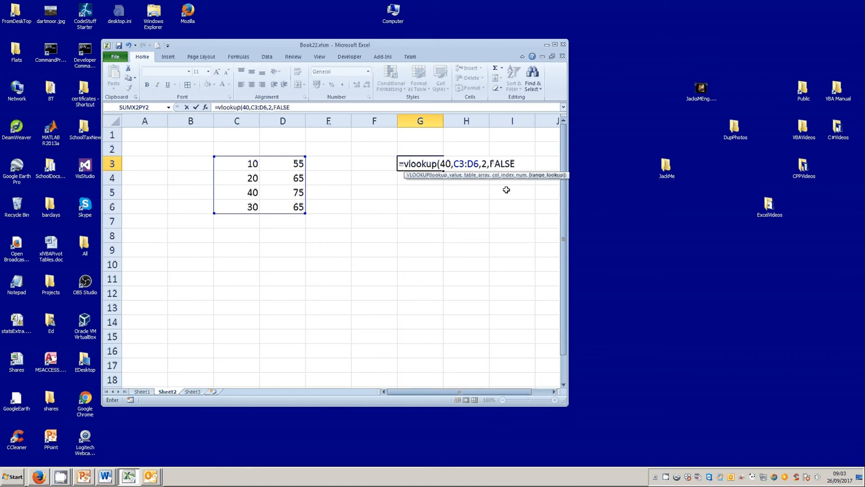
text())
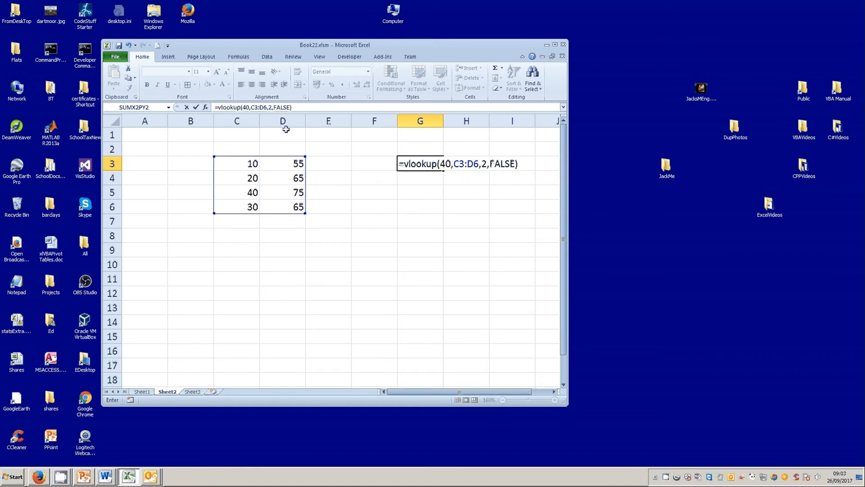
click(196, 108)
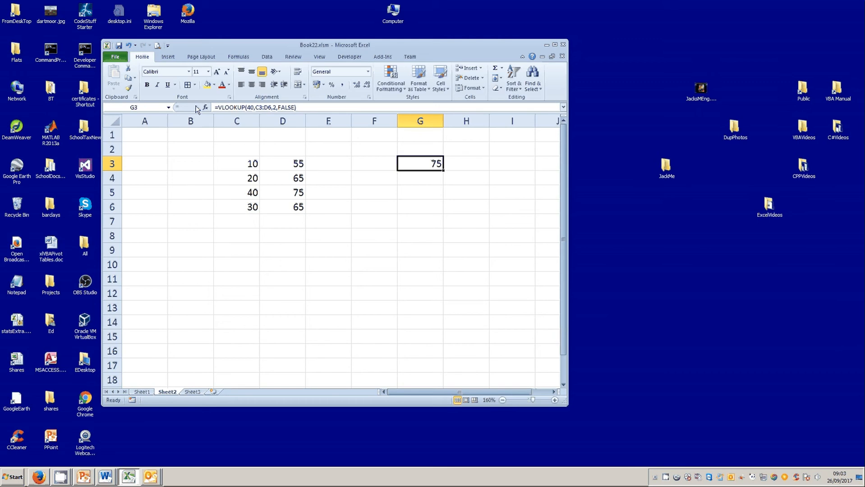
Step: Set the lookup value in G3's formula to 35
drag(243, 195, 267, 194)
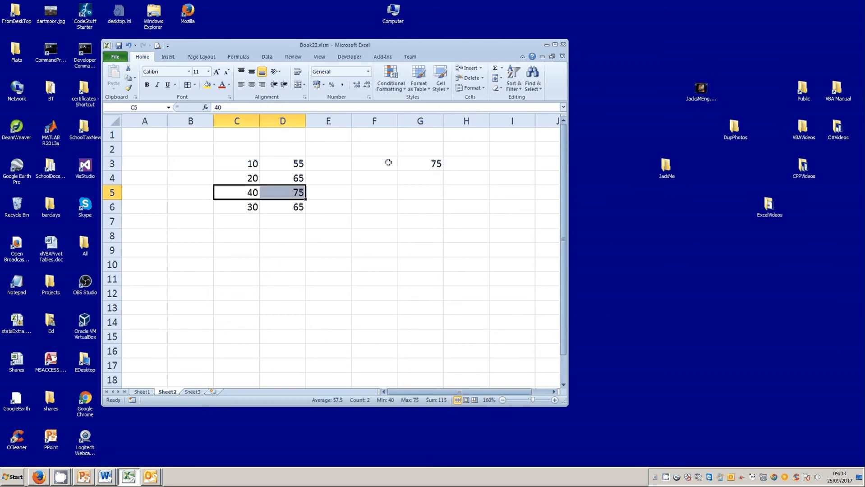
click(416, 164)
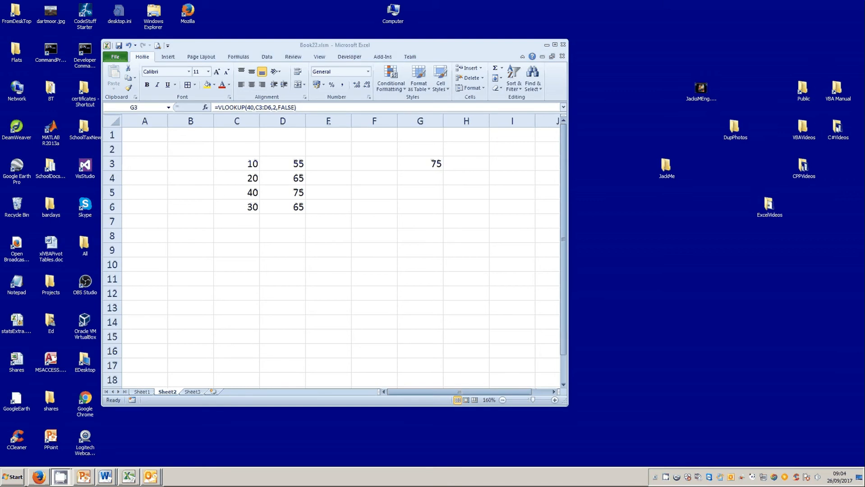
click(424, 166)
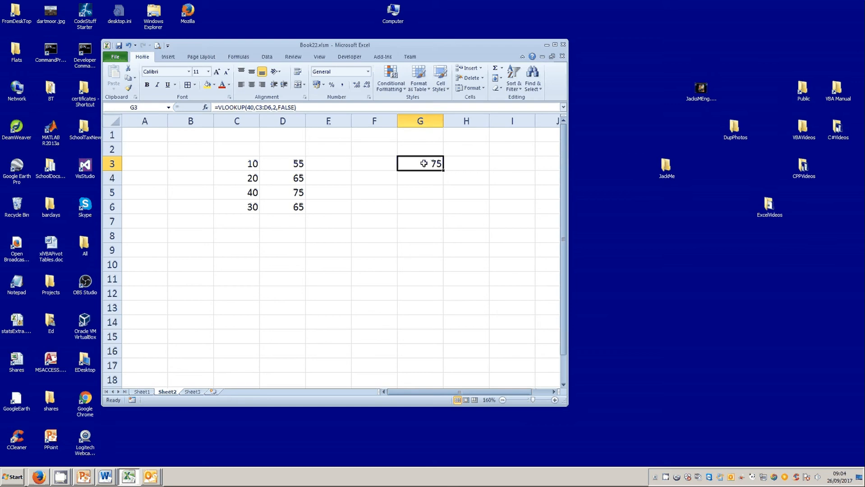
click(248, 108)
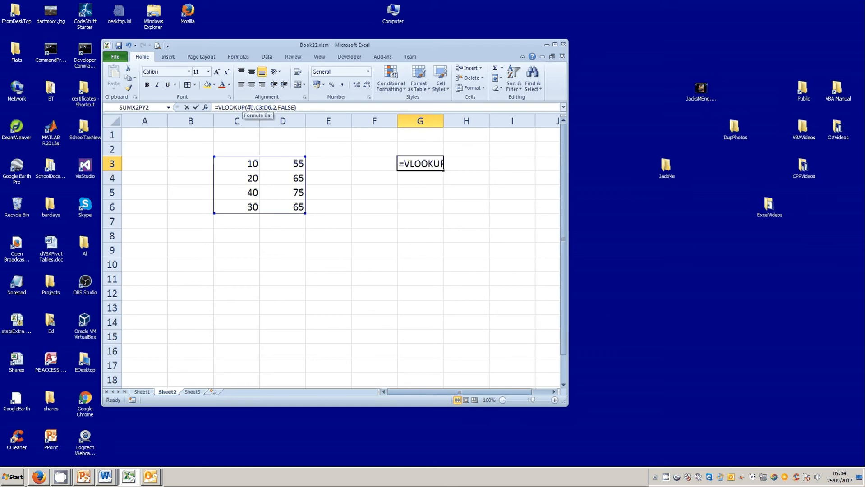
double_click(250, 107)
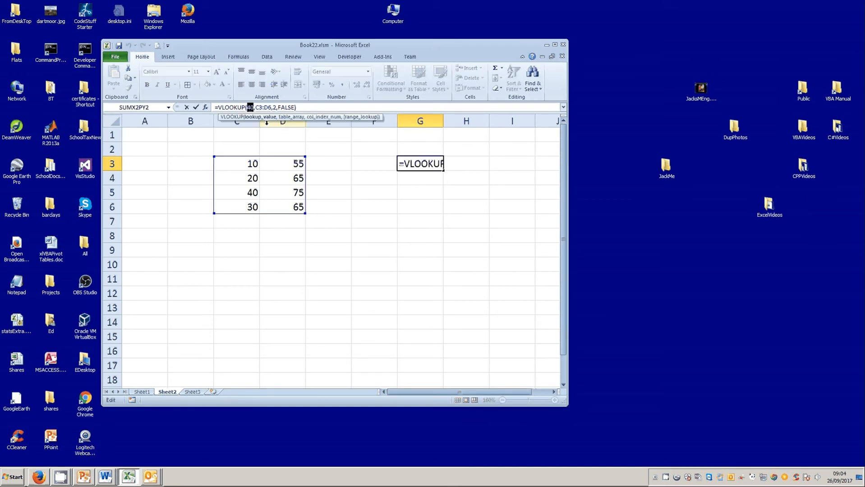
text(35)
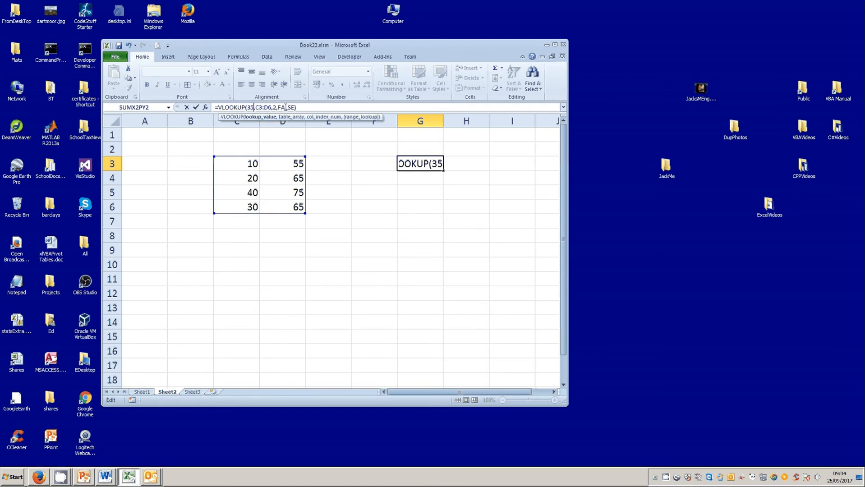
click(195, 107)
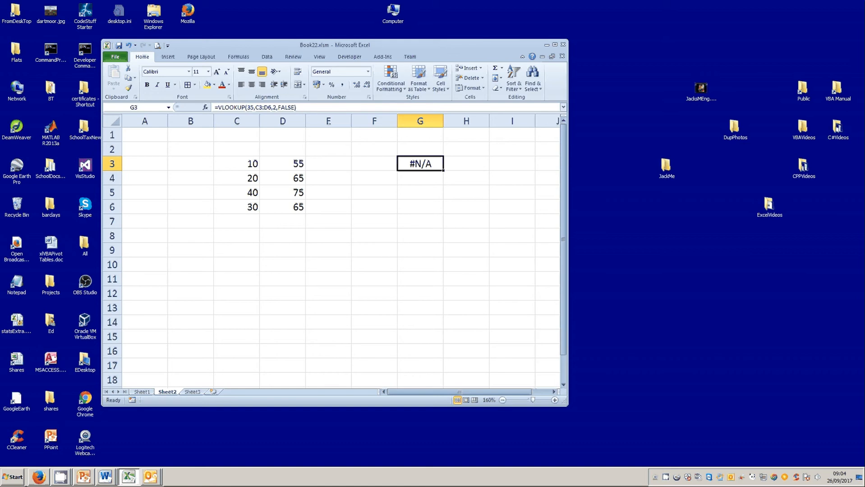
Step: Sort the table C3:D6 smallest to largest by its first column
click(243, 164)
drag(242, 164, 253, 201)
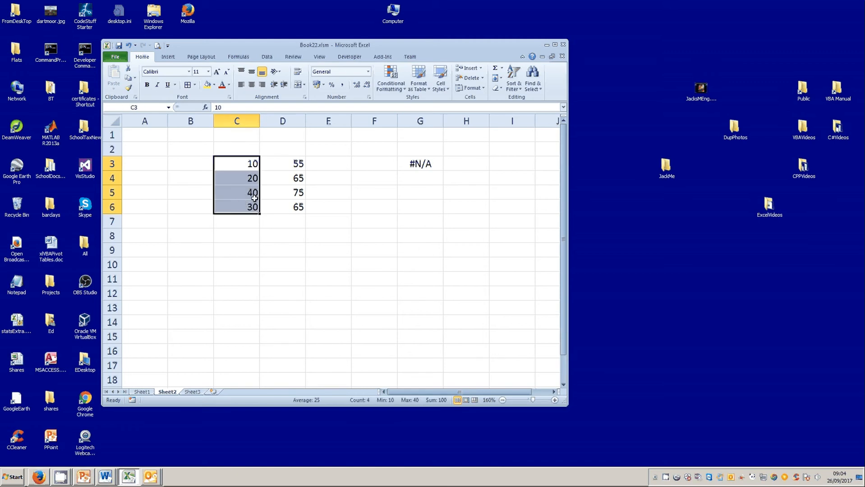
click(274, 164)
drag(226, 164, 283, 205)
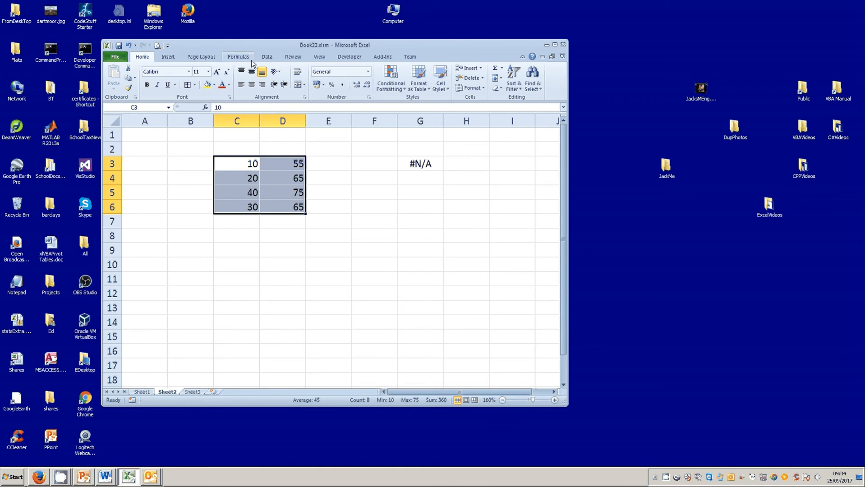
click(265, 58)
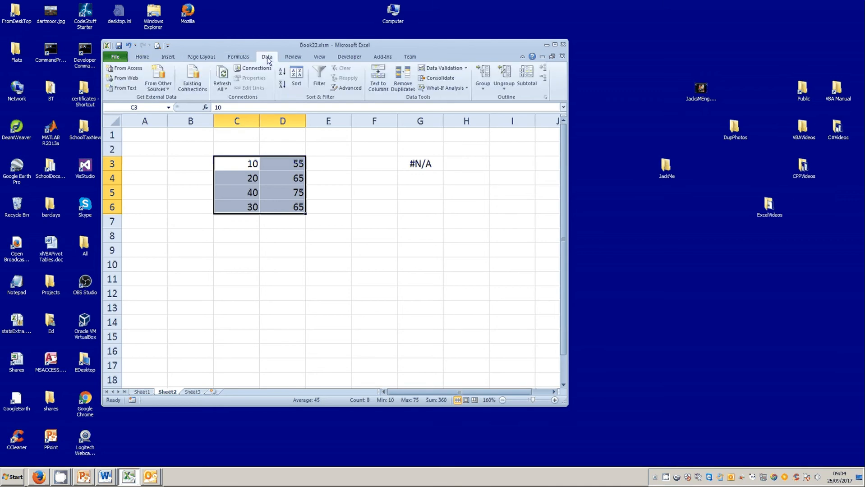
click(284, 75)
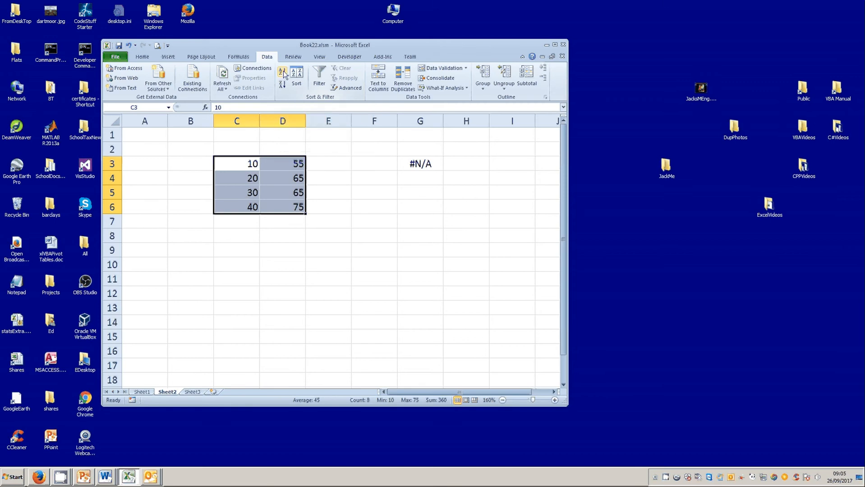
Step: Change G3's match type from FALSE to TRUE for an approximate match
click(407, 166)
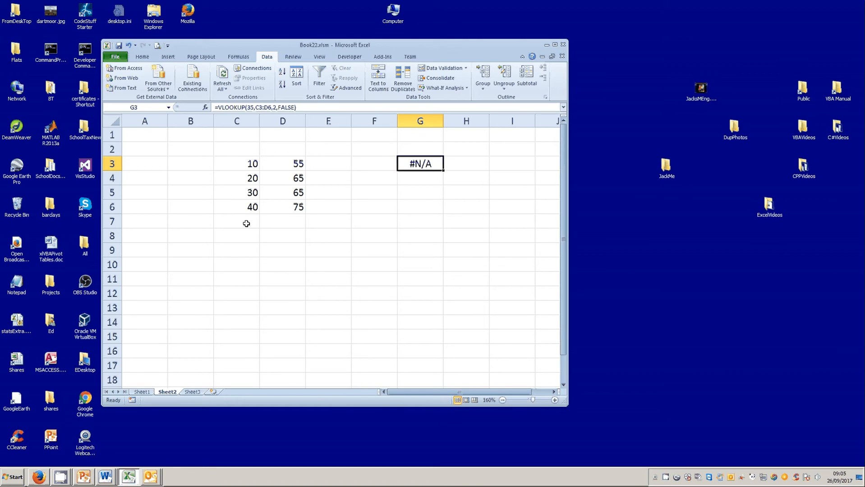
double_click(288, 106)
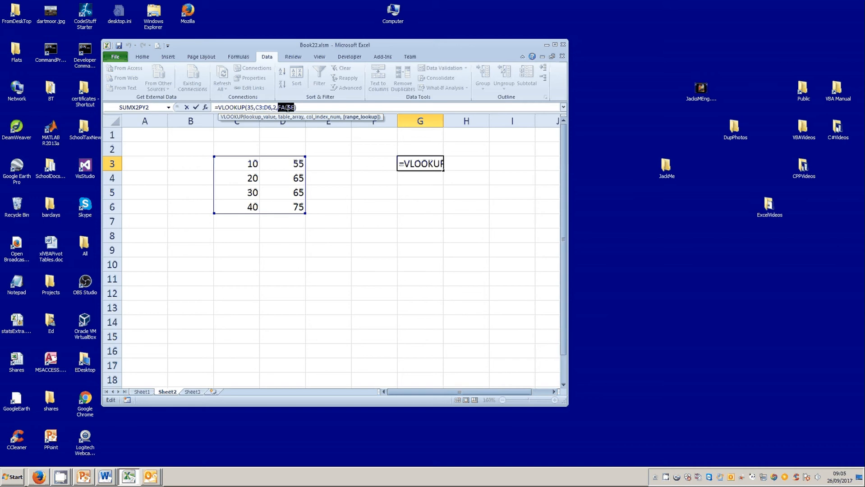
text(tru)
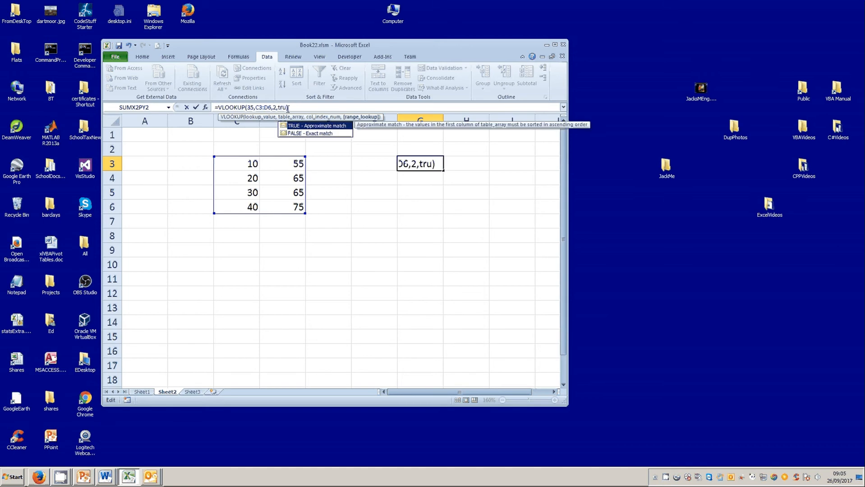
text(e)
click(197, 108)
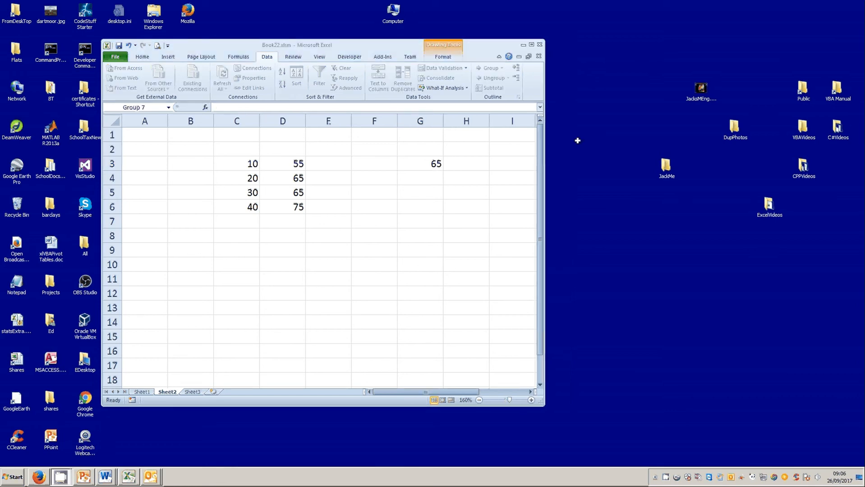
Step: Paste a group of bar shapes and move it beside the values in C3:C6
key(F2)
click(338, 231)
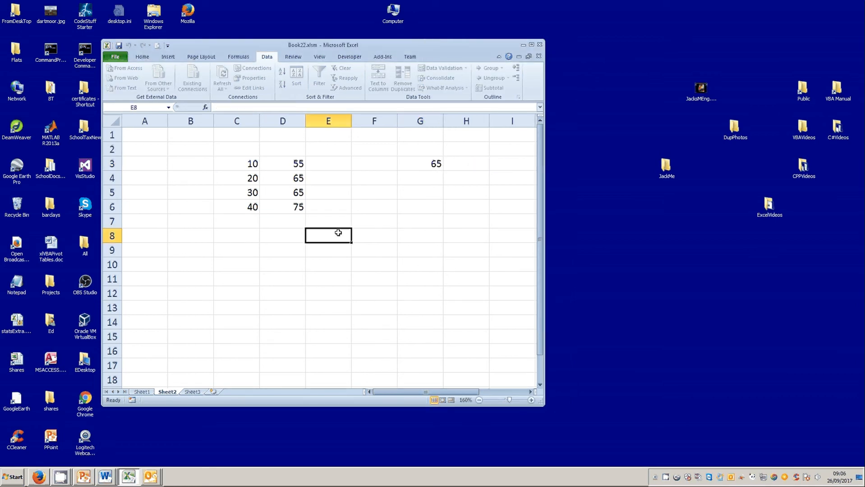
right_click(158, 210)
click(185, 242)
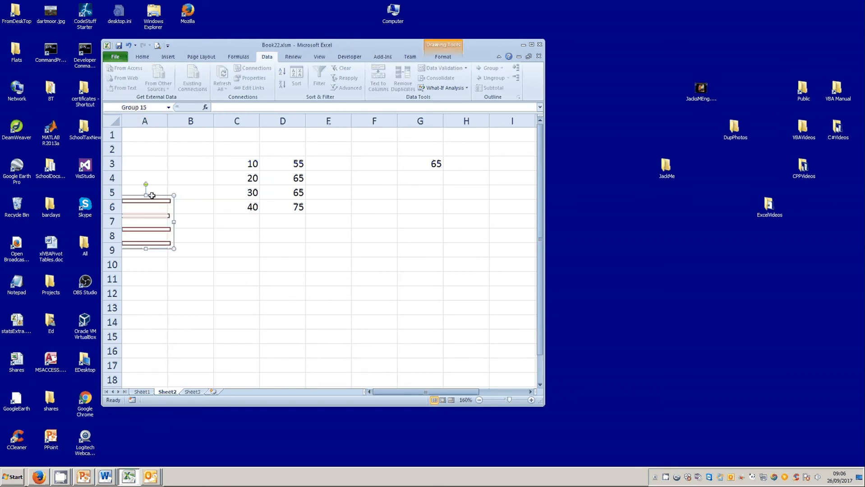
drag(152, 194, 219, 160)
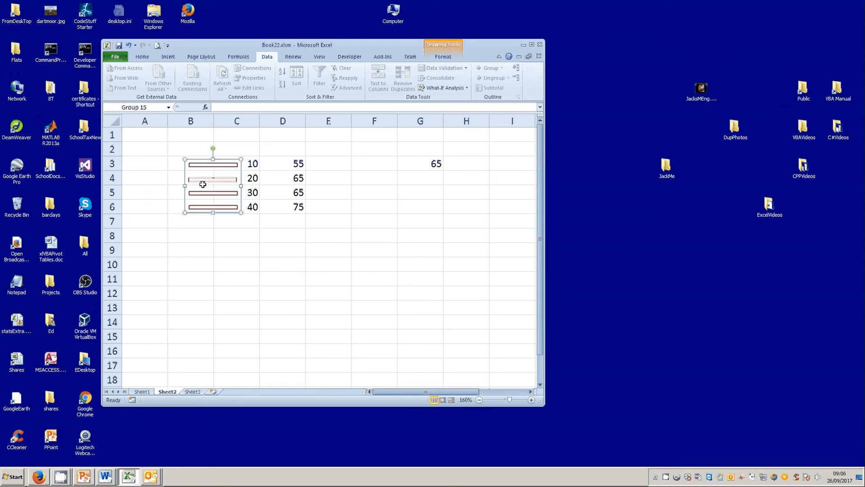
click(441, 251)
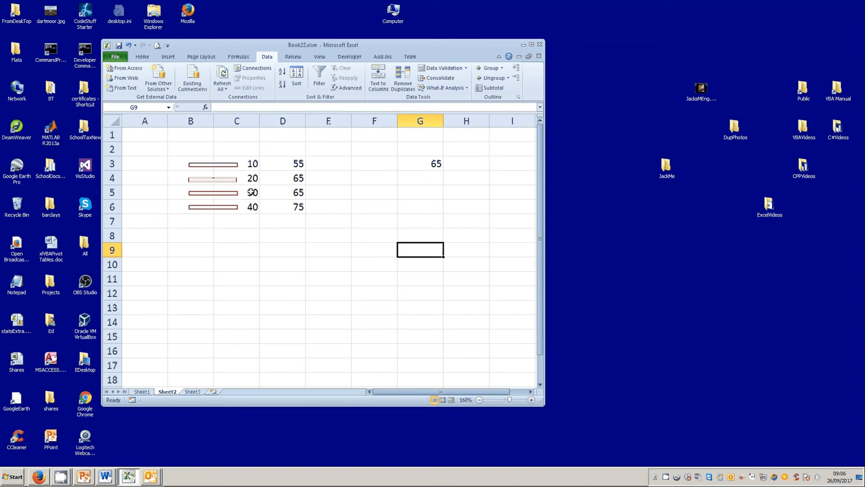
Step: Draw an arrow pointing at row 5 beside the bar shapes
click(252, 193)
click(209, 194)
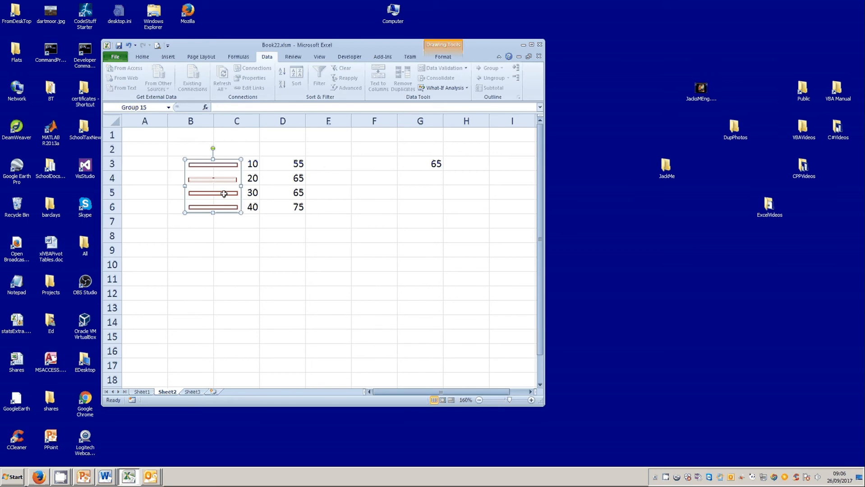
click(254, 248)
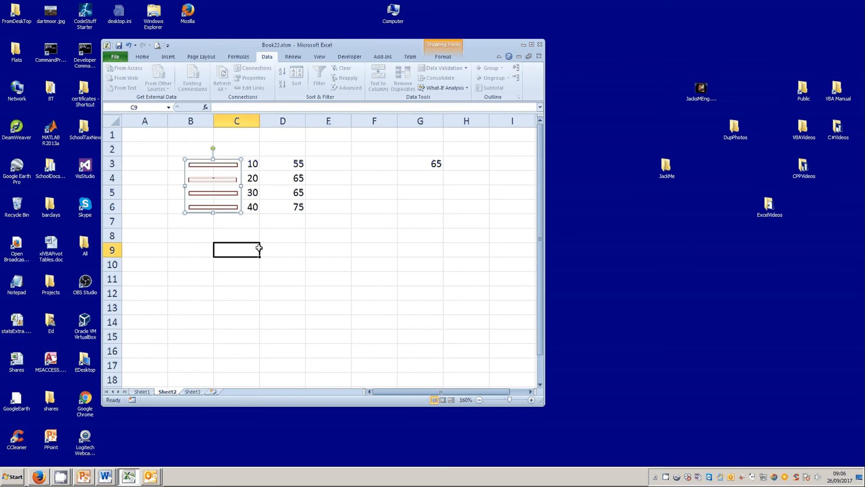
mouse_move(546, 226)
mouse_down()
mouse_move(649, 222)
mouse_move(124, 194)
mouse_move(179, 200)
mouse_up()
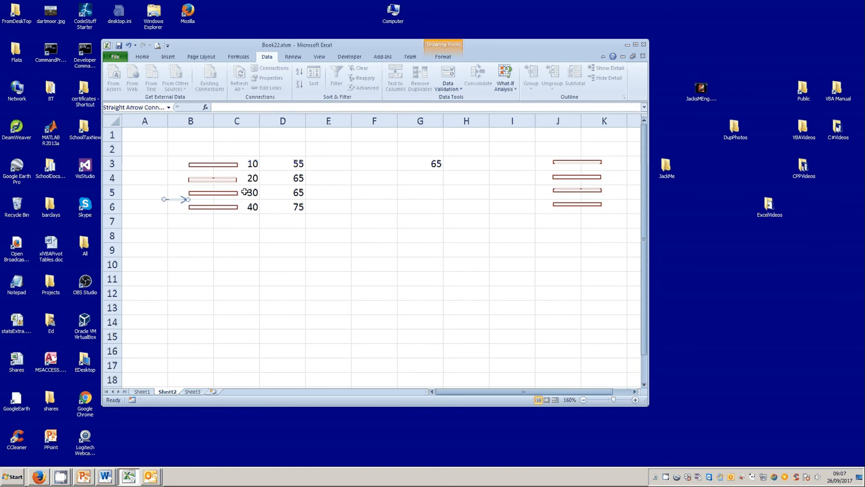
Step: Enter =VLOOKUP(1600,D3:E6,2,TRUE) in H3 on Sheet4 and format the result as a percentage
click(426, 164)
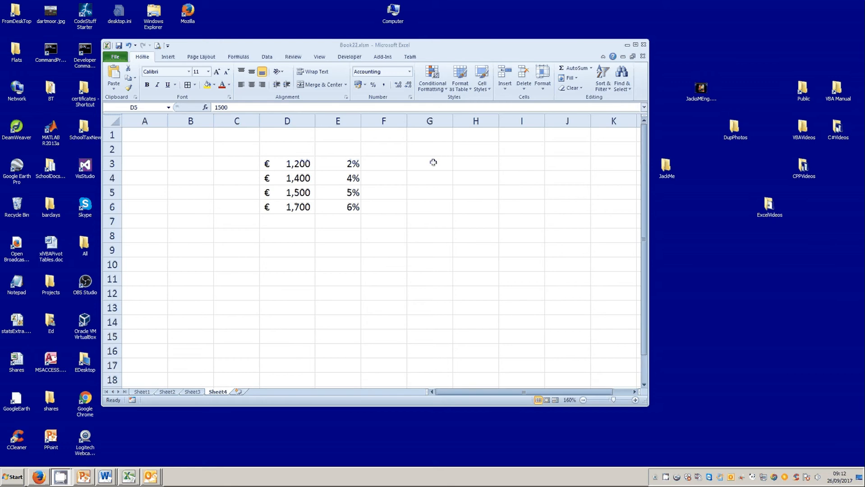
click(467, 164)
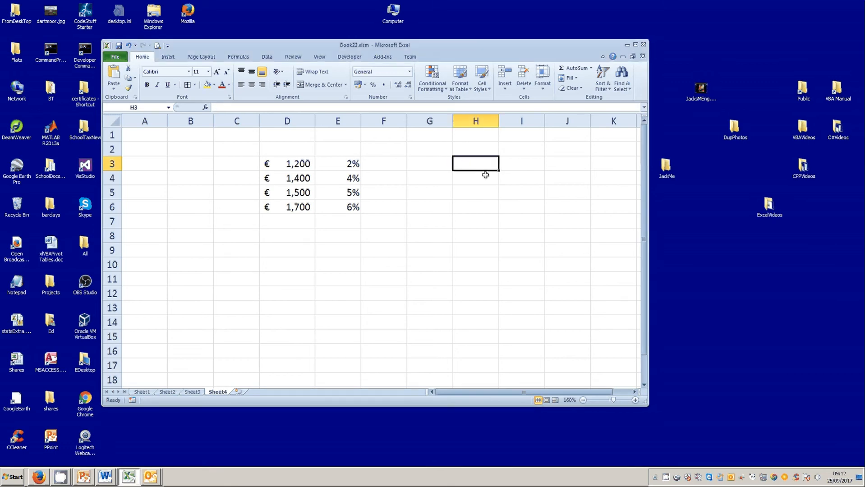
text(=)
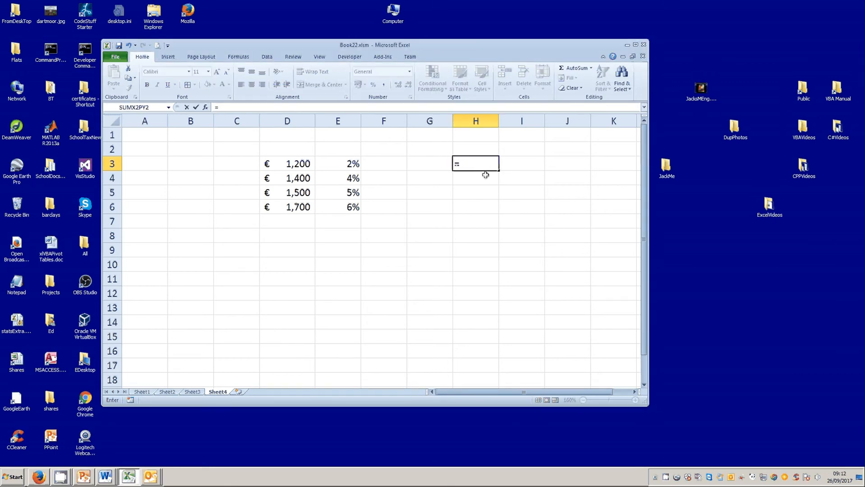
text(vlookup)
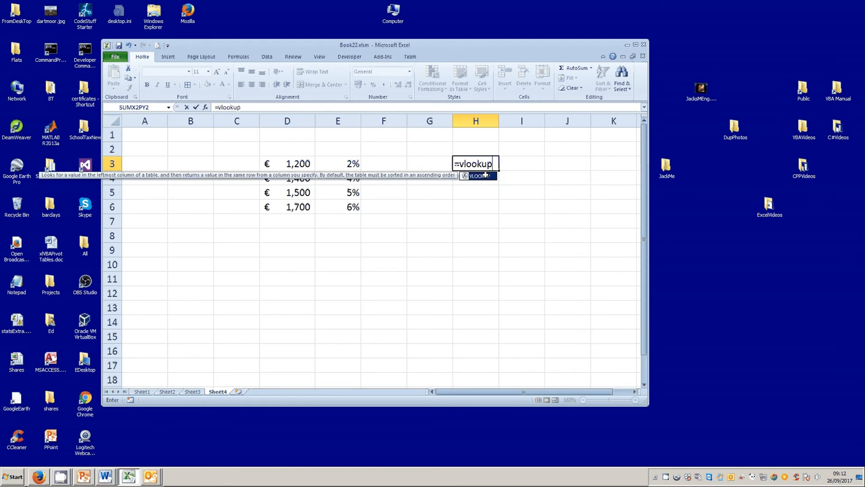
text(()
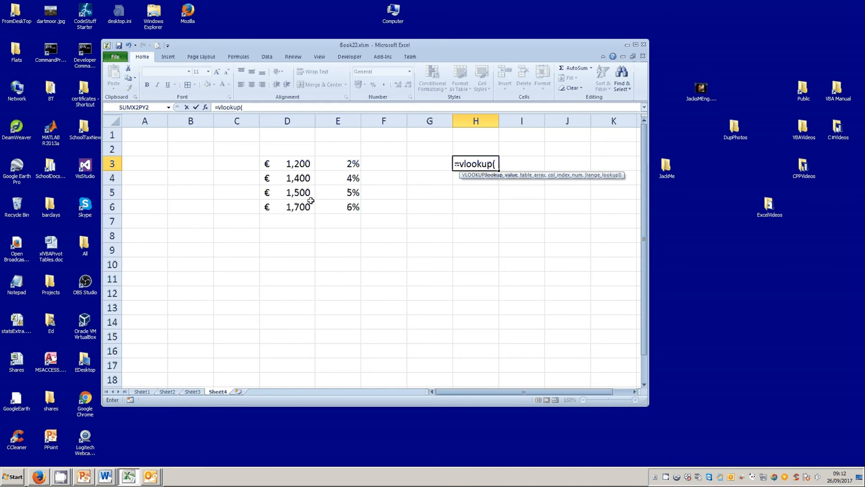
text(1600,)
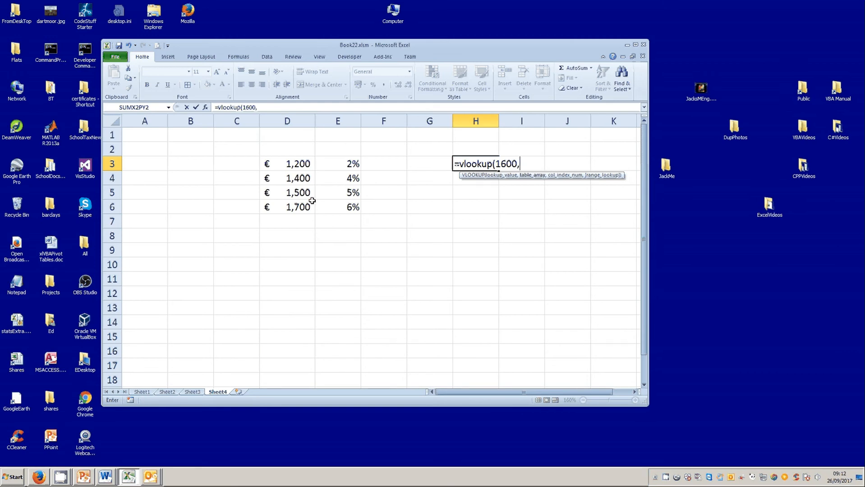
drag(296, 163, 331, 201)
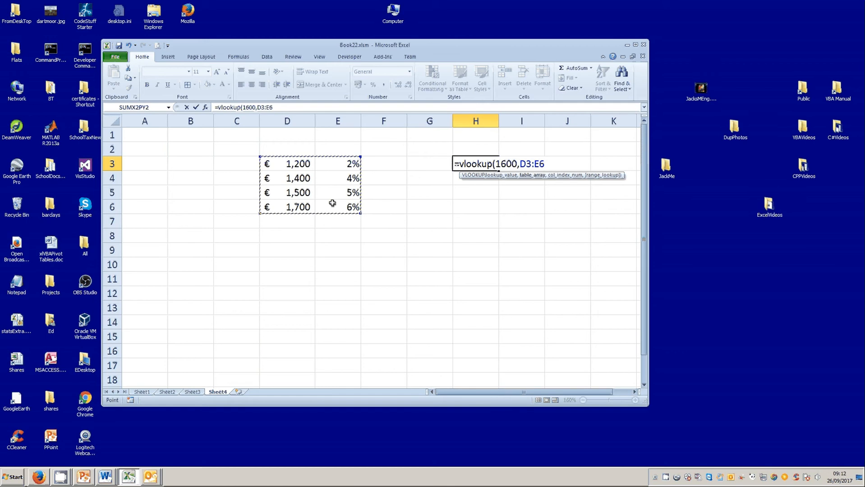
text(,)
text(2)
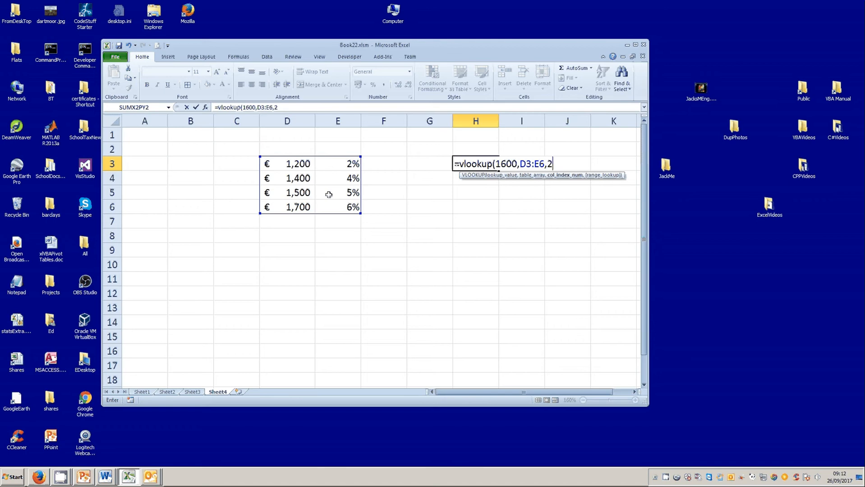
text(,)
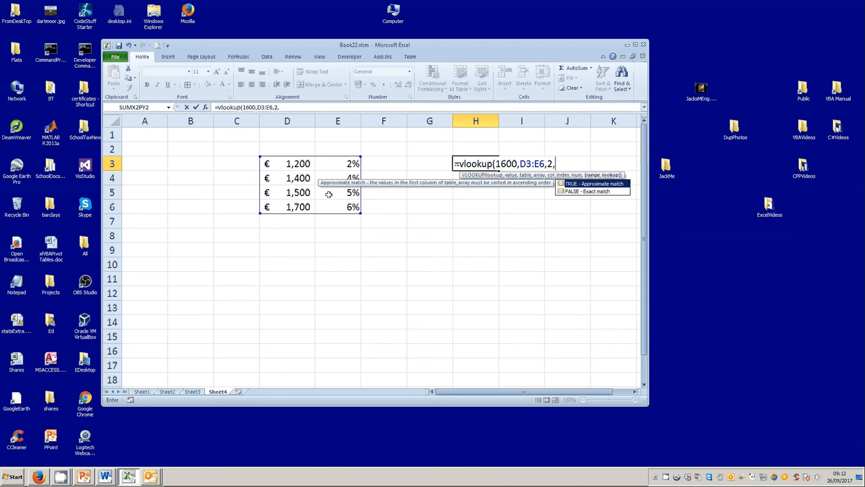
double_click(572, 184)
text())
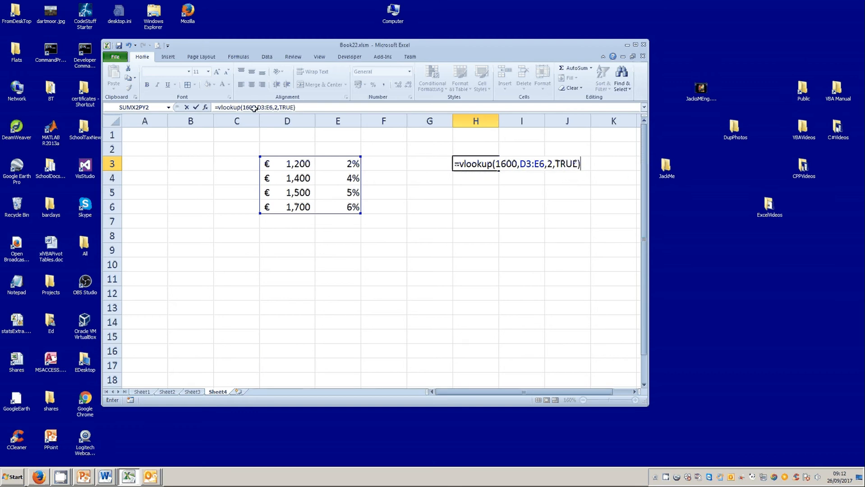
click(195, 107)
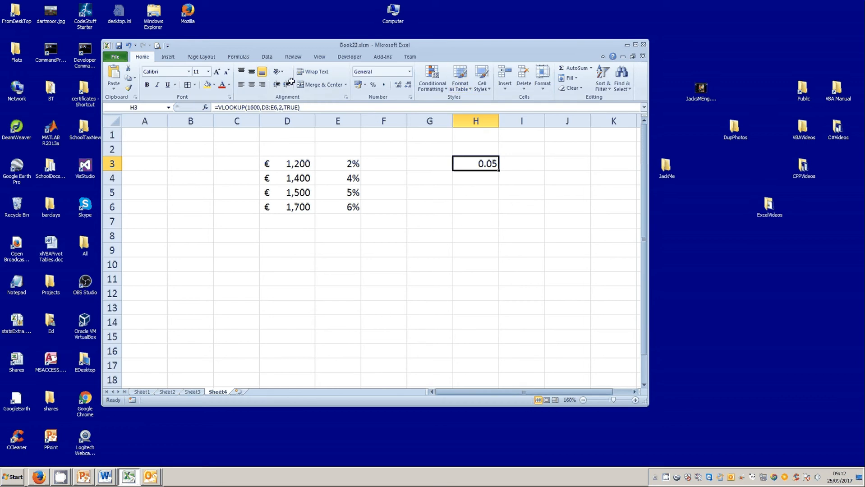
click(373, 84)
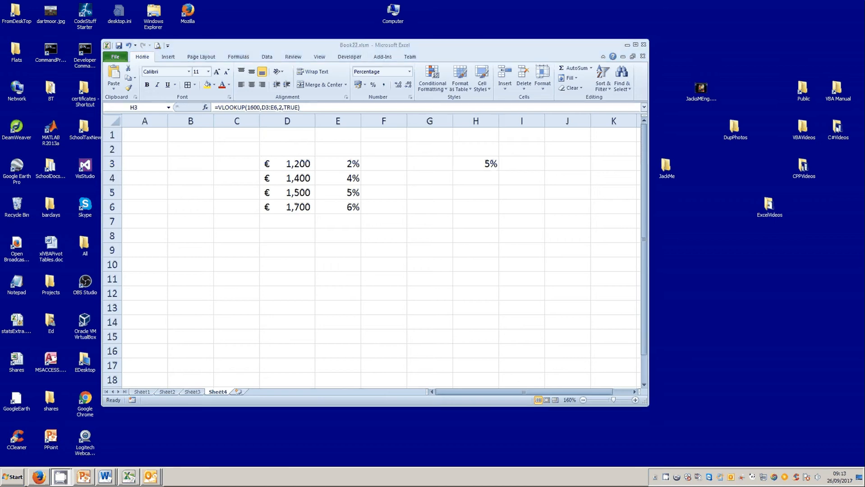
Step: Delete the TRUE range_lookup argument from H3's VLOOKUP formula and confirm the edit
click(457, 166)
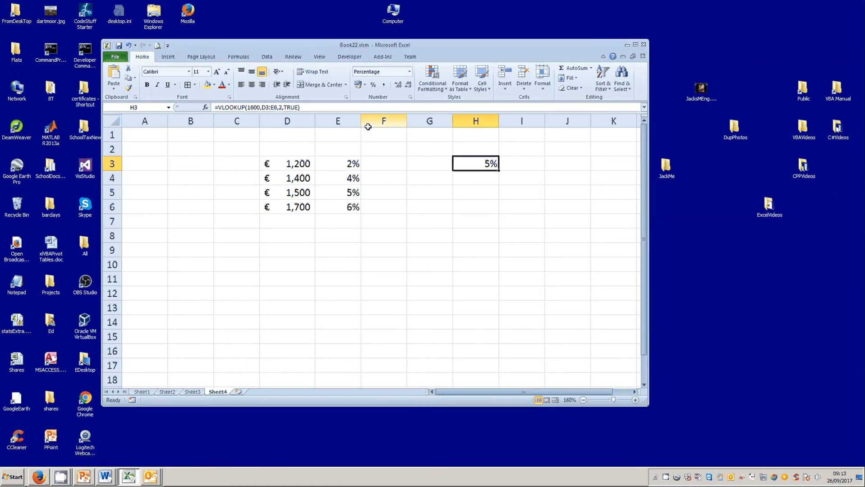
click(282, 107)
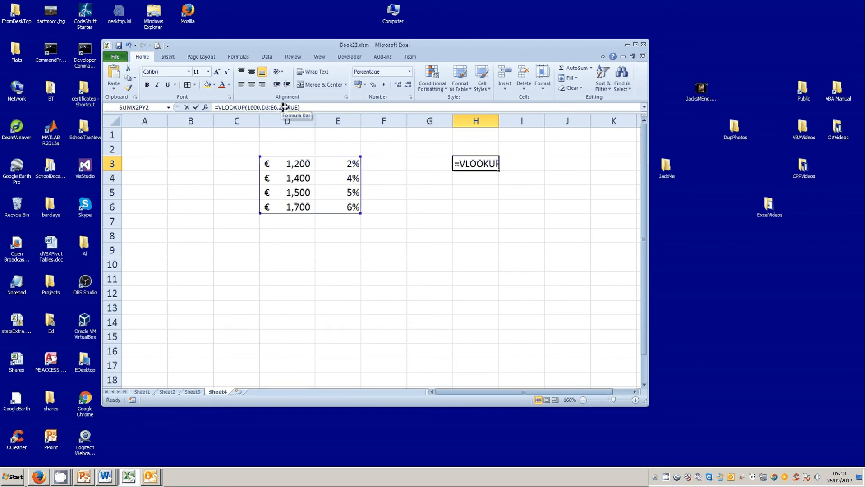
drag(283, 107, 299, 107)
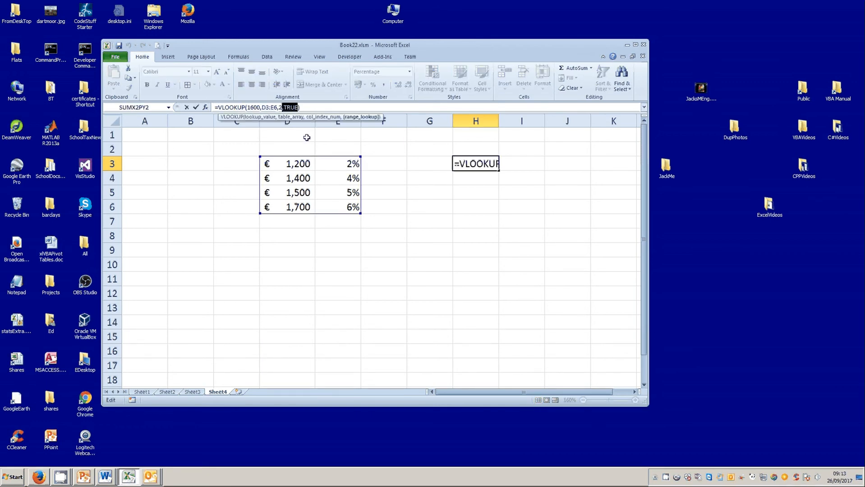
key(Delete)
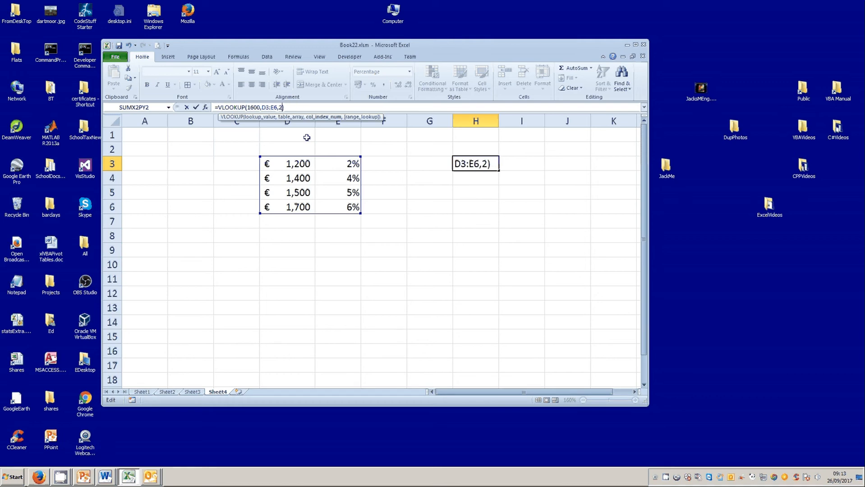
click(195, 107)
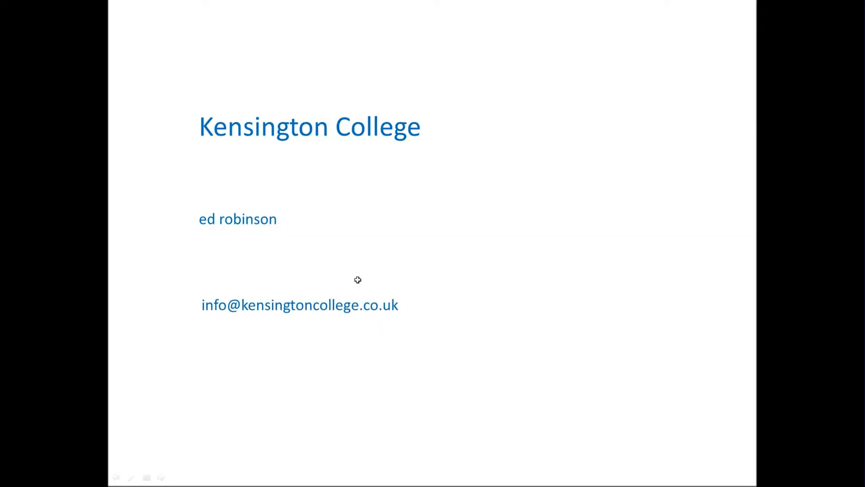
click(611, 234)
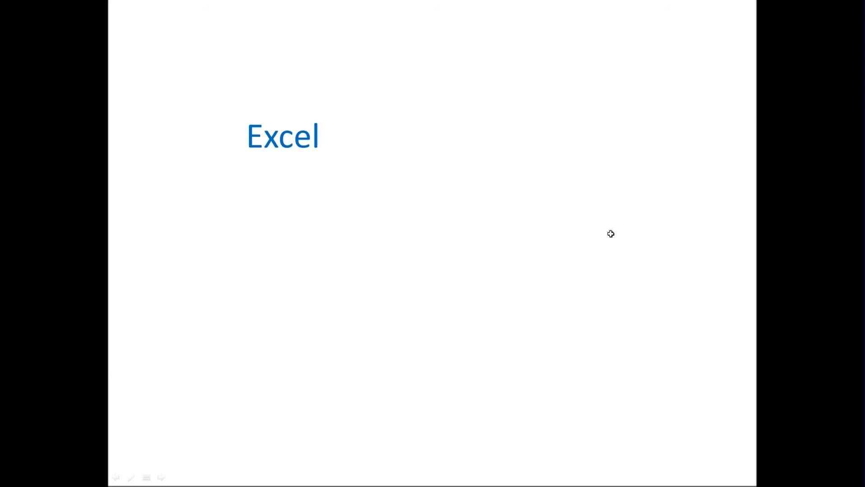
click(610, 233)
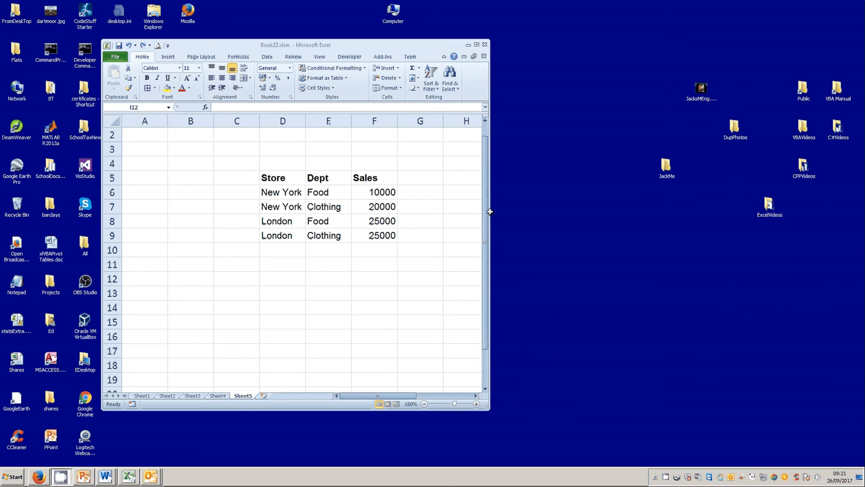
Step: Compare the Store and Dept source columns with the pivot table's row and column labels on Sheet5
drag(490, 211, 715, 208)
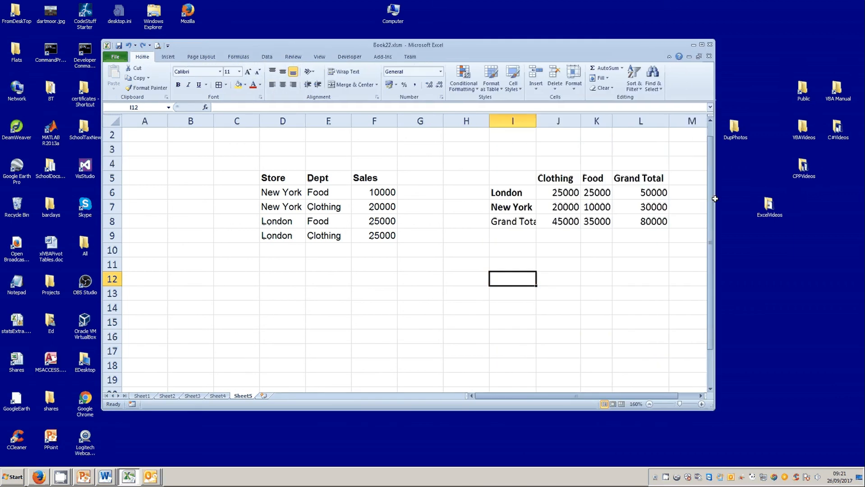
drag(509, 176, 616, 209)
click(617, 237)
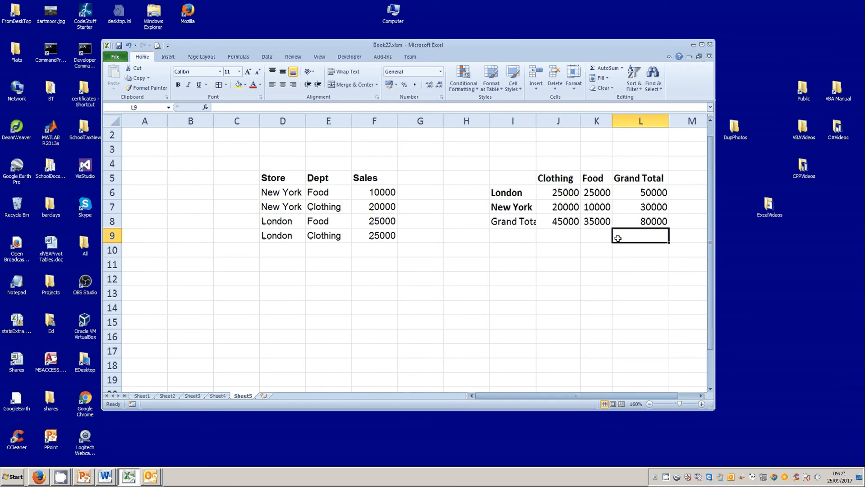
click(284, 193)
click(280, 207)
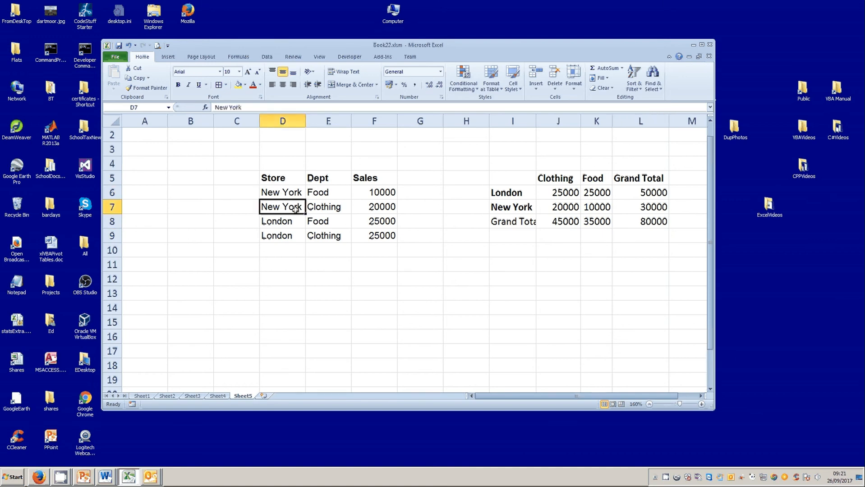
click(317, 194)
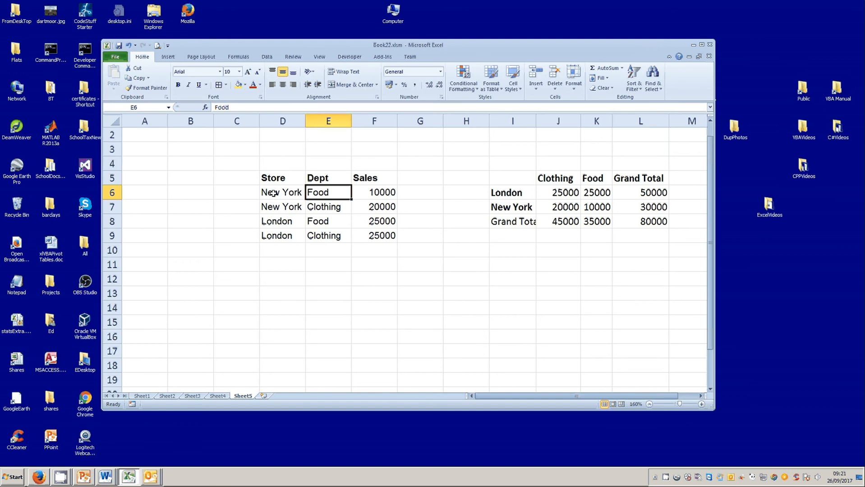
drag(273, 193, 273, 231)
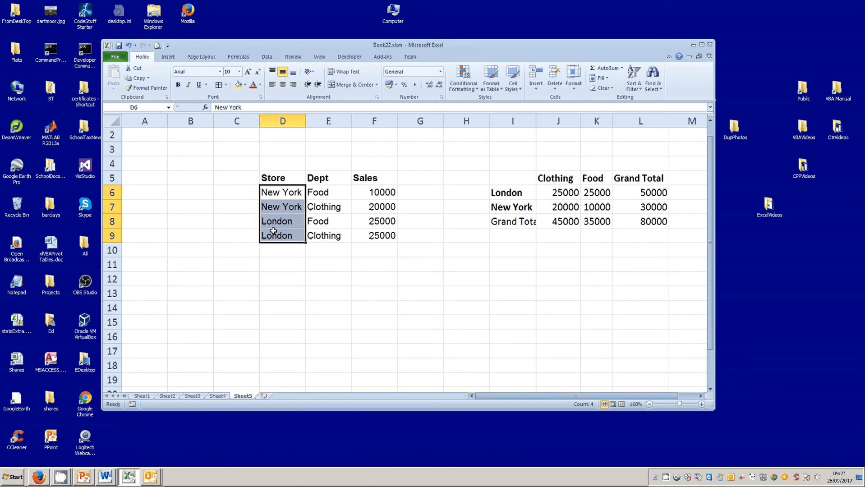
click(503, 194)
click(508, 207)
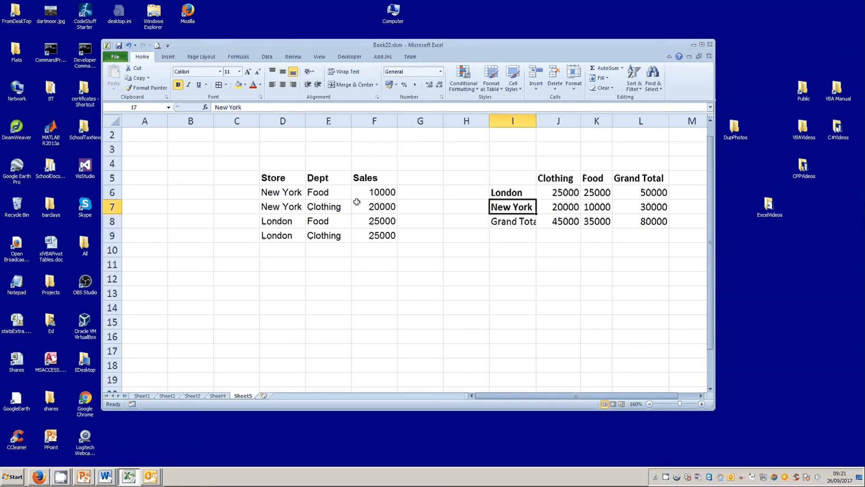
drag(333, 193, 333, 231)
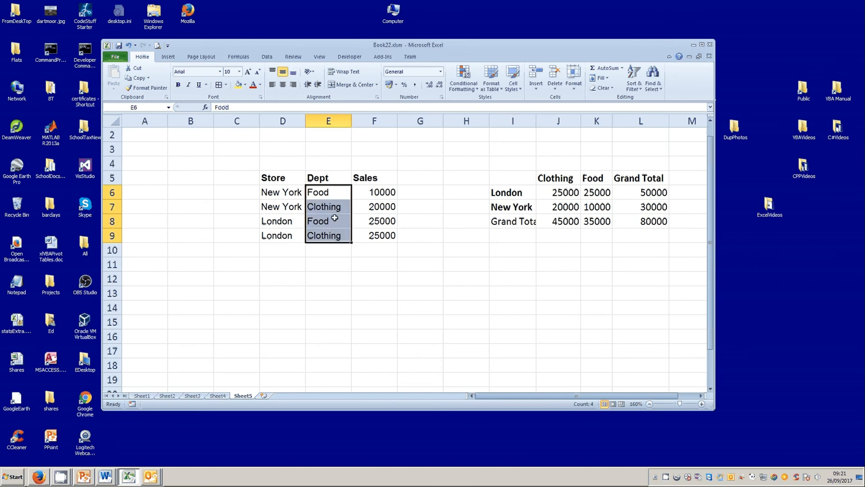
click(334, 218)
drag(334, 193, 332, 233)
drag(549, 177, 589, 178)
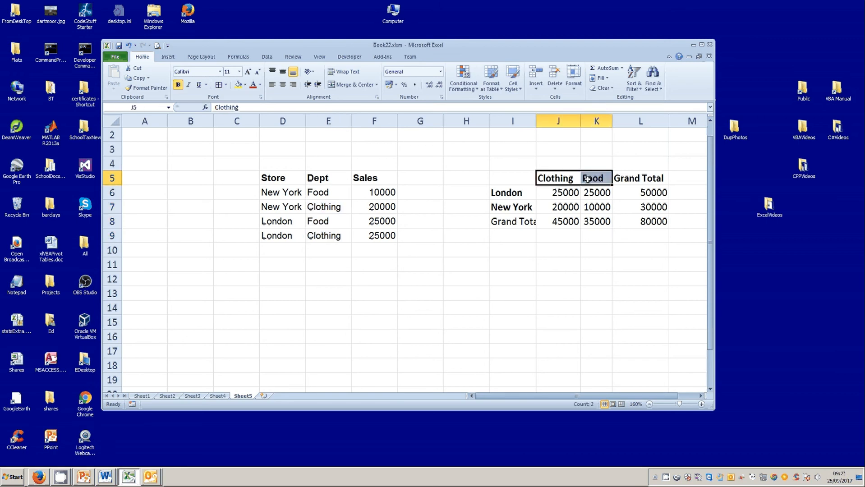
drag(325, 193, 321, 233)
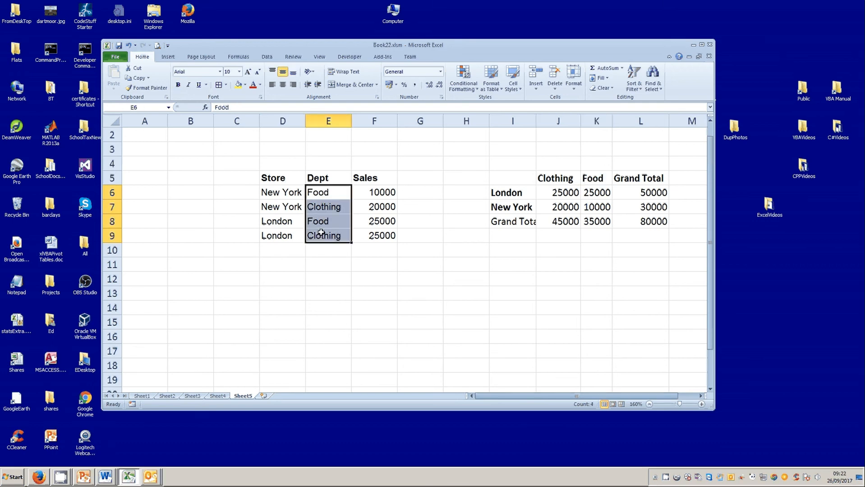
click(448, 271)
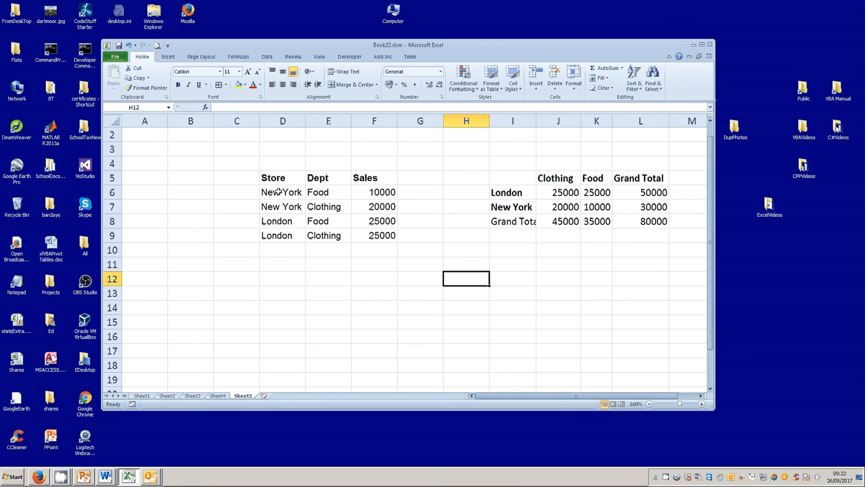
click(309, 193)
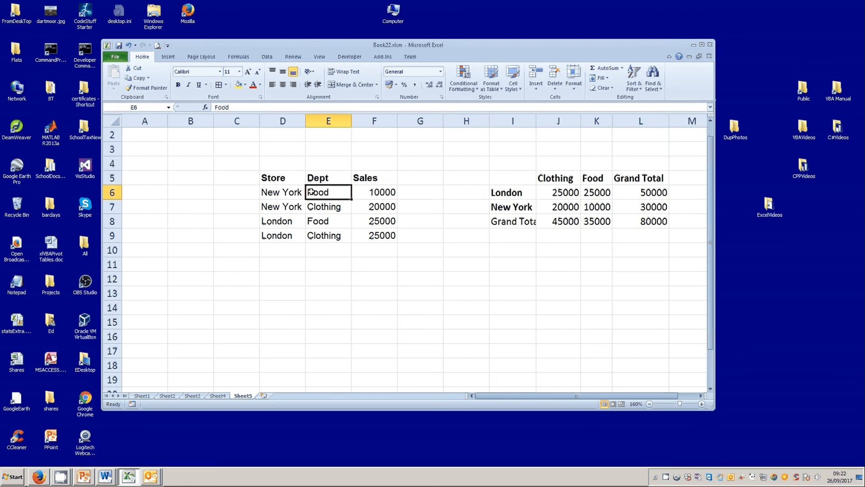
click(296, 193)
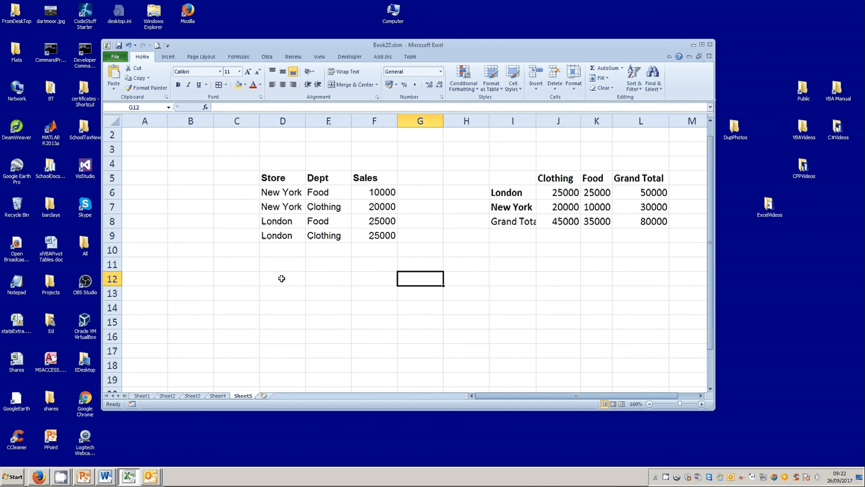
click(281, 279)
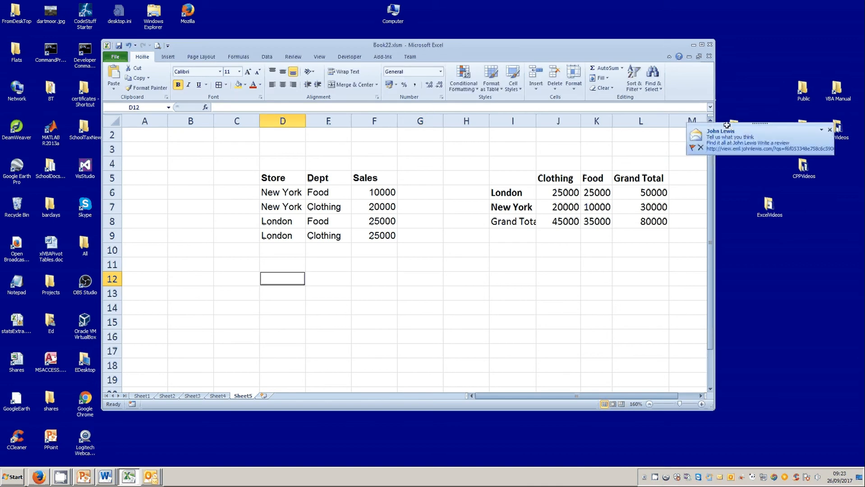
Step: Paste a curved up arrow and move it next to the Dept column around row 7
click(830, 130)
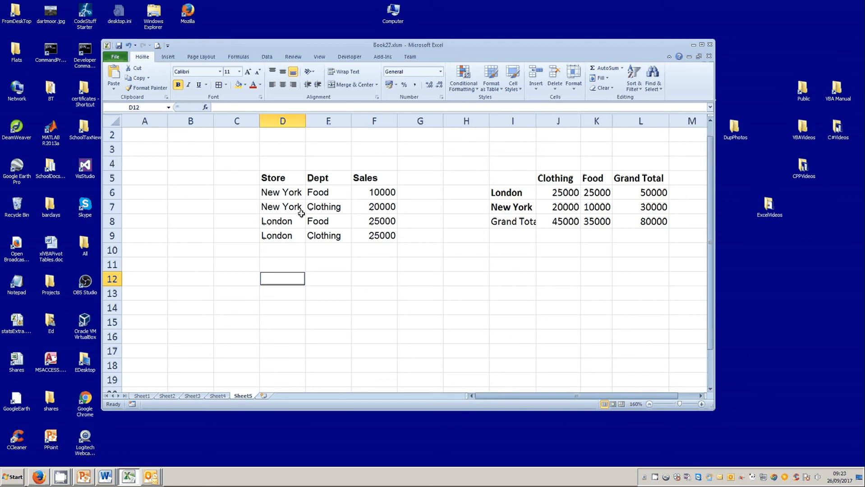
key(ctrl+v)
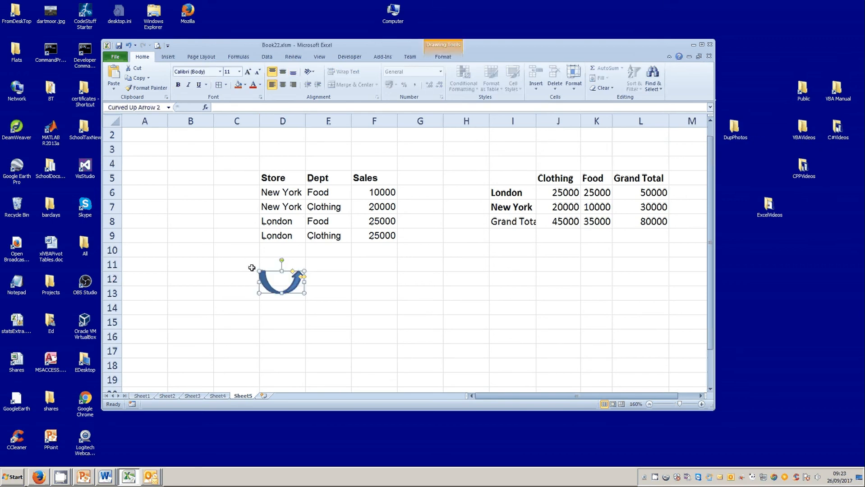
drag(284, 279, 318, 207)
click(291, 280)
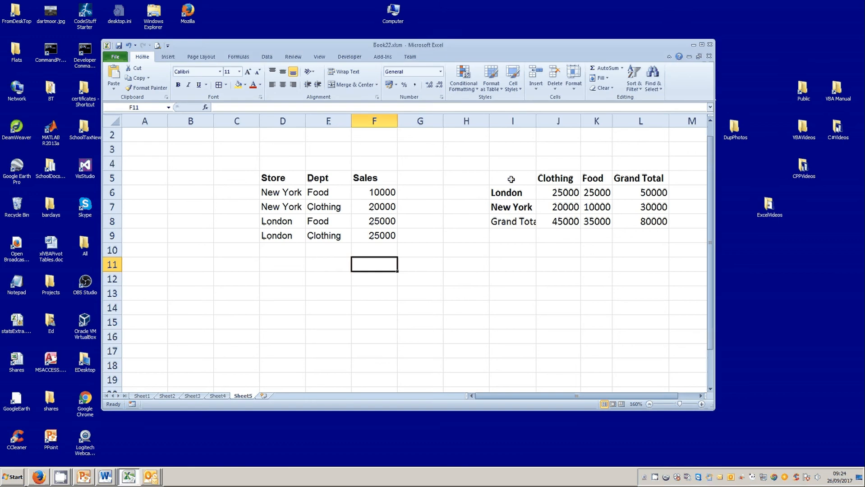
Step: Move the summary table from I5:L8 down to start at D12
drag(511, 179, 636, 218)
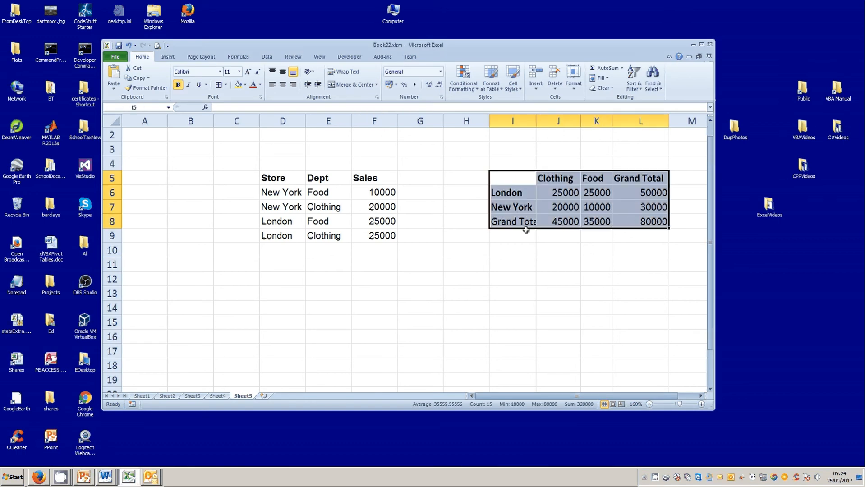
drag(523, 230, 273, 321)
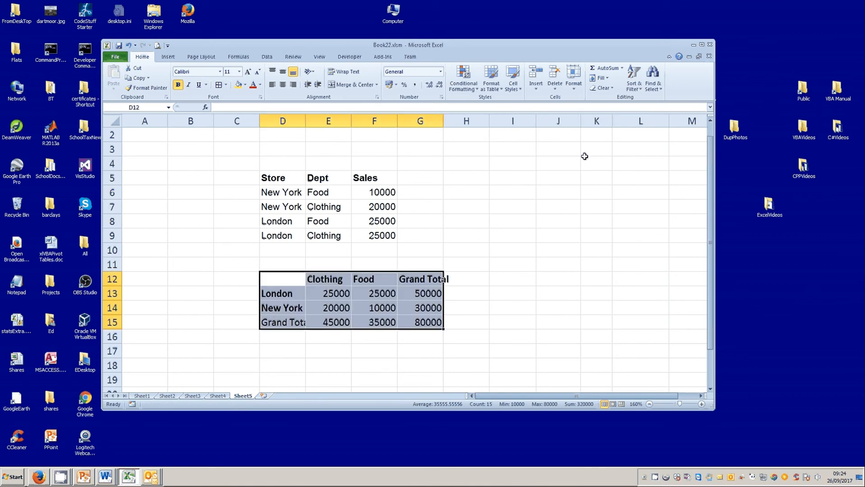
click(519, 178)
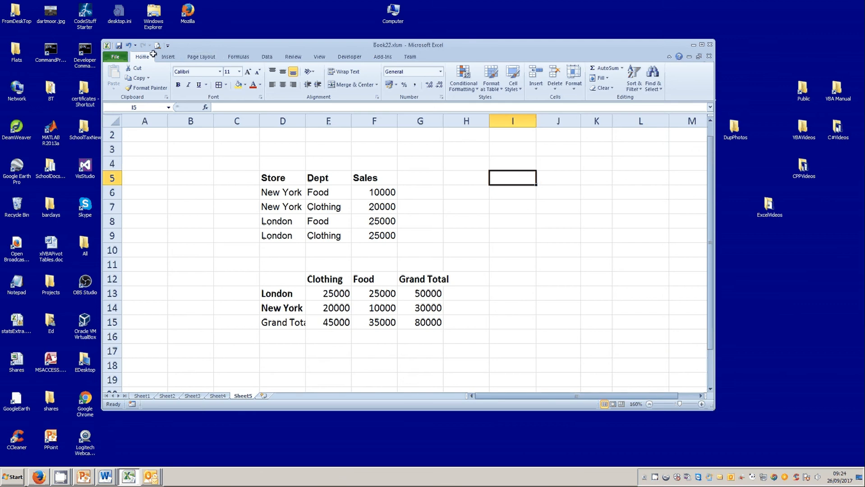
Step: Insert a PivotTable from the Store, Dept and Sales data in D5:F9, placing it at I5 on the same sheet
click(166, 57)
click(117, 84)
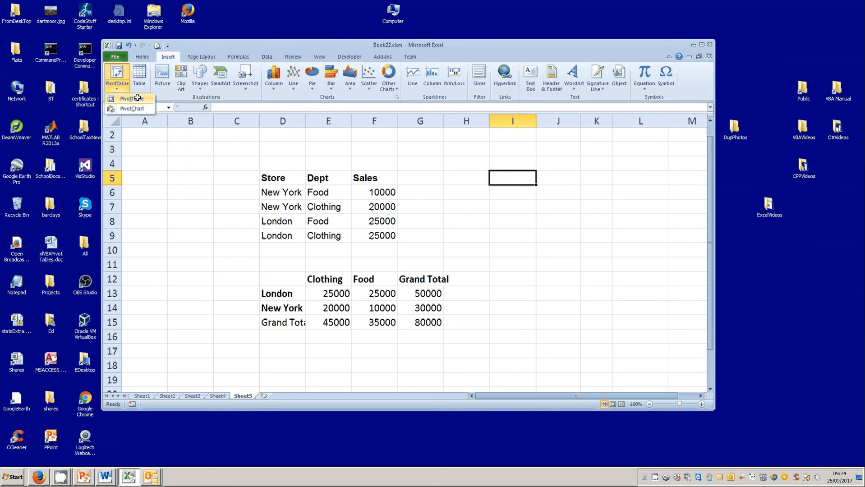
click(137, 98)
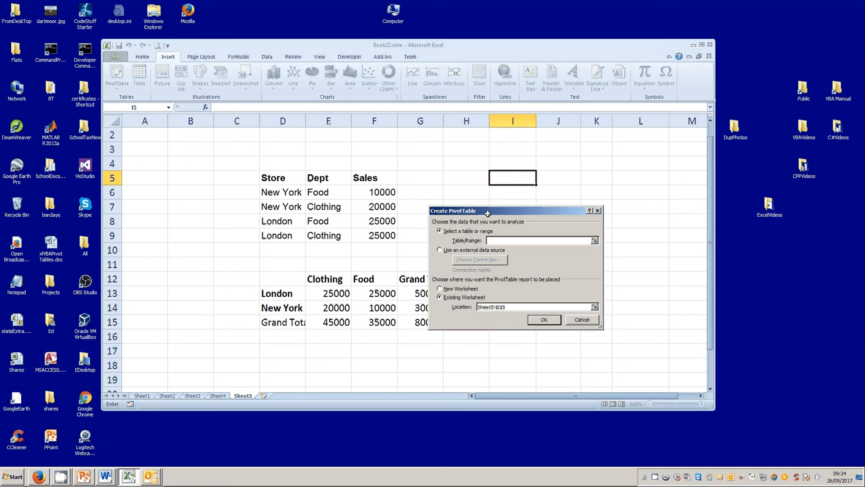
drag(488, 214, 525, 198)
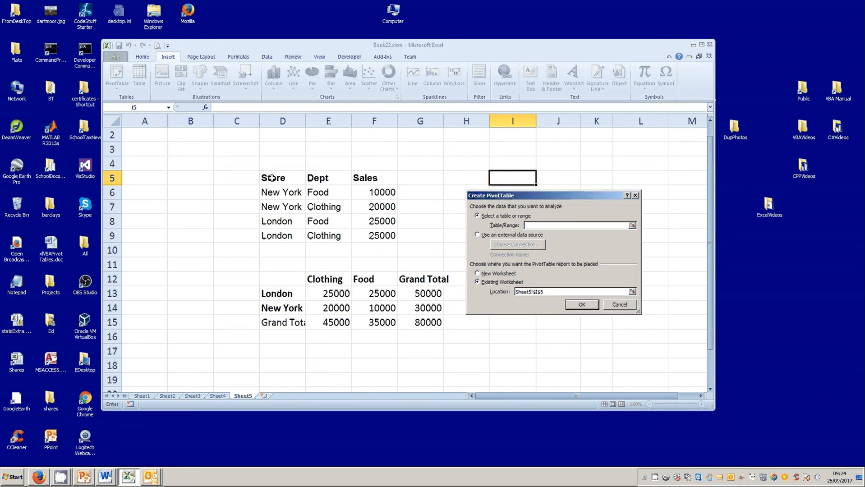
drag(272, 178, 376, 244)
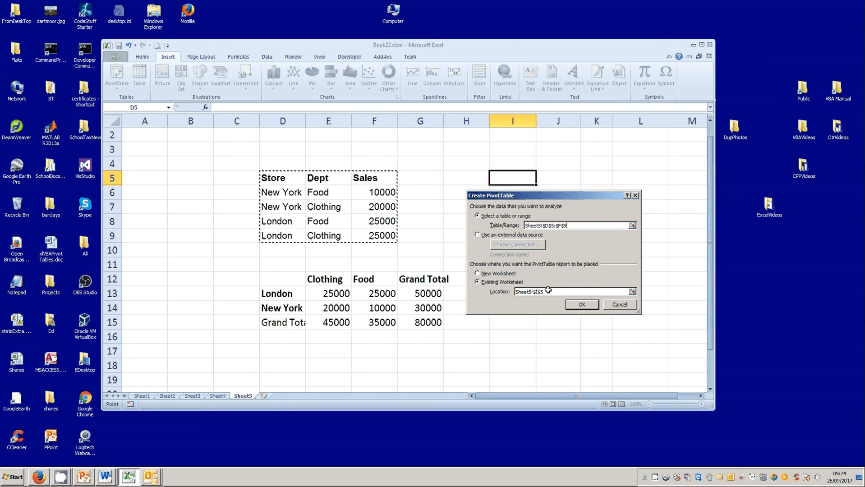
drag(548, 290, 507, 292)
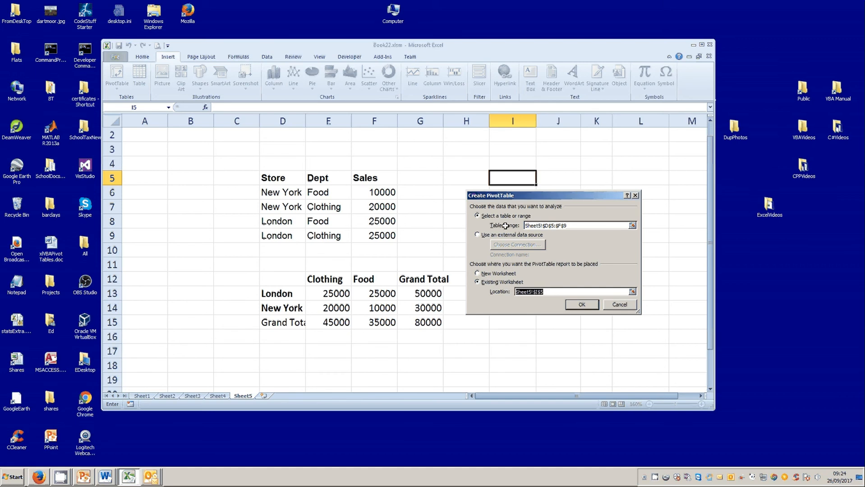
click(504, 177)
click(583, 304)
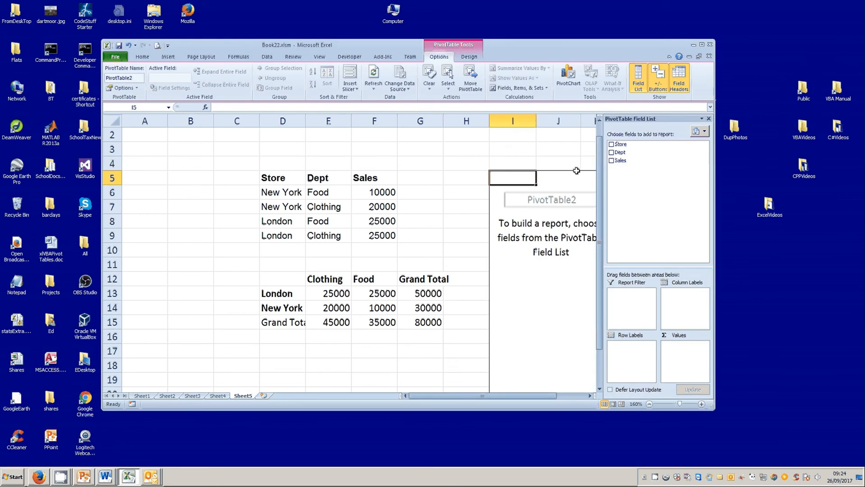
Step: Add the Store, Dept and Sales fields to the pivot table and move Dept to Column Labels
click(611, 144)
click(611, 153)
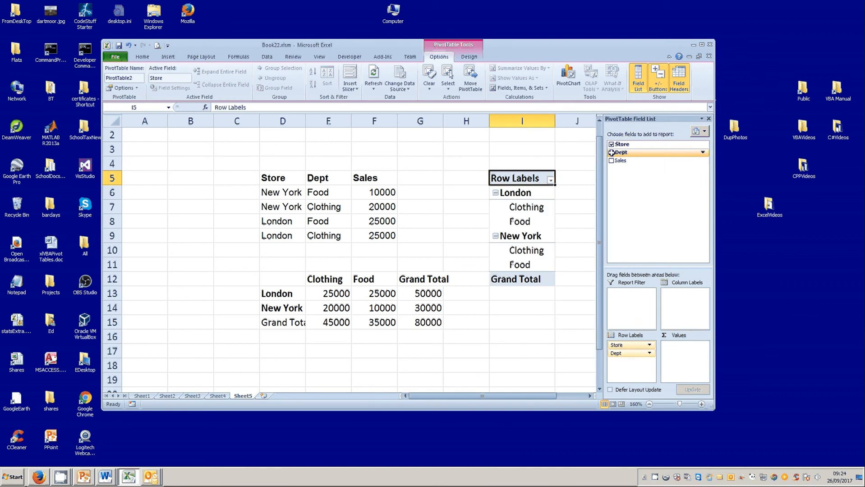
click(611, 161)
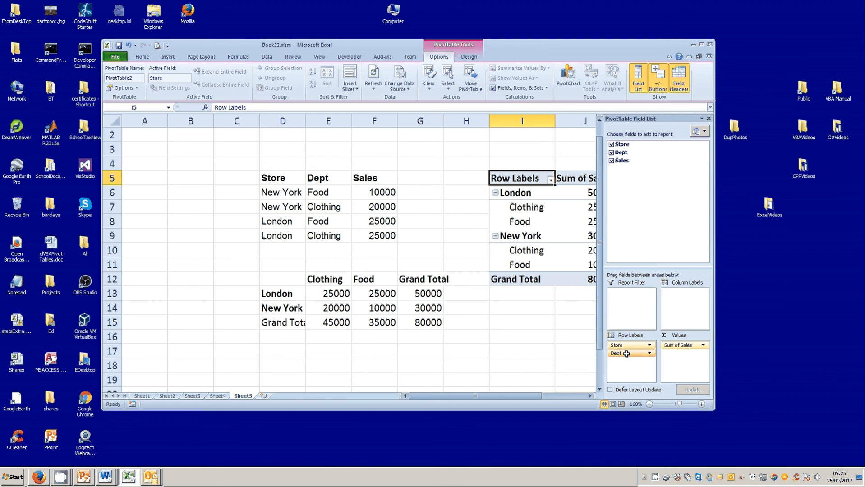
drag(627, 355, 672, 296)
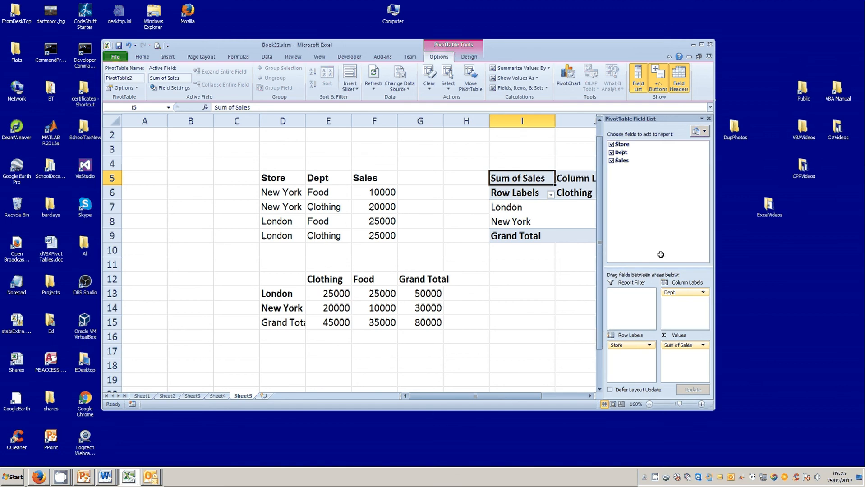
Step: Examine the row and column label filter lists of the new pivot table
drag(714, 239, 848, 220)
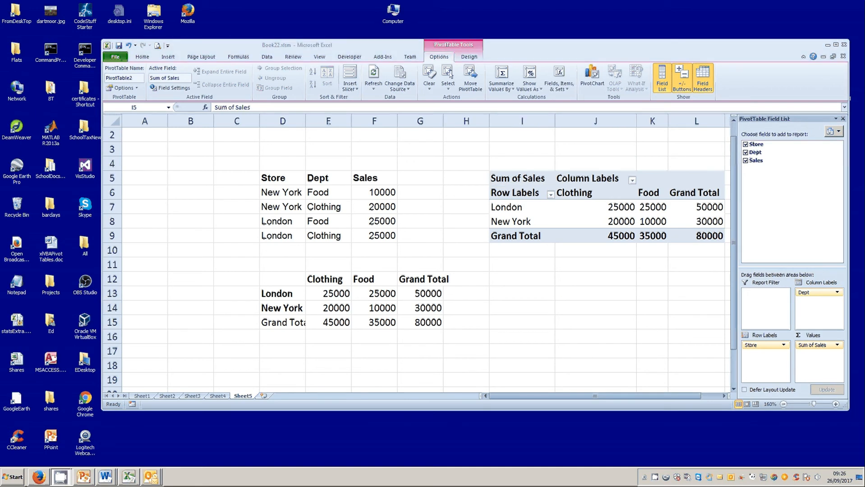
click(551, 194)
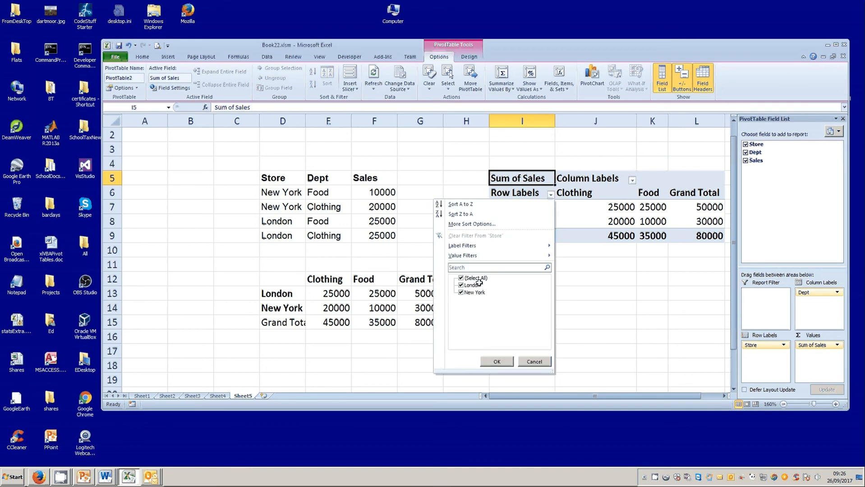
click(634, 180)
click(633, 180)
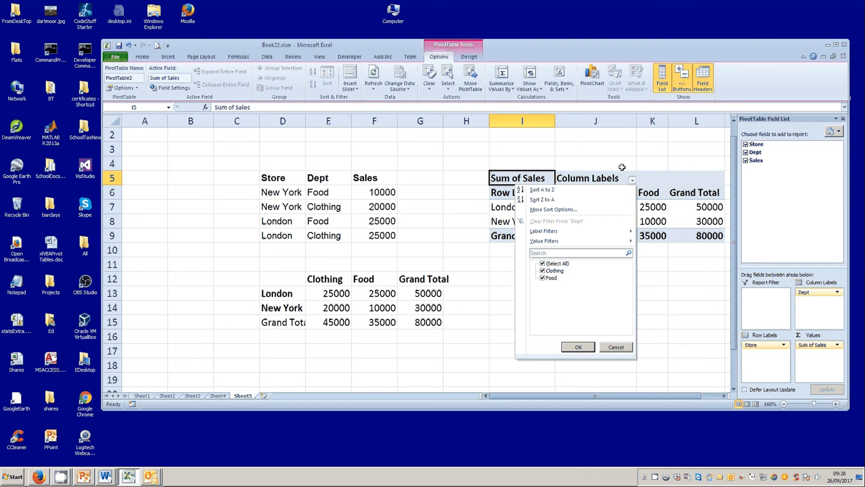
click(674, 293)
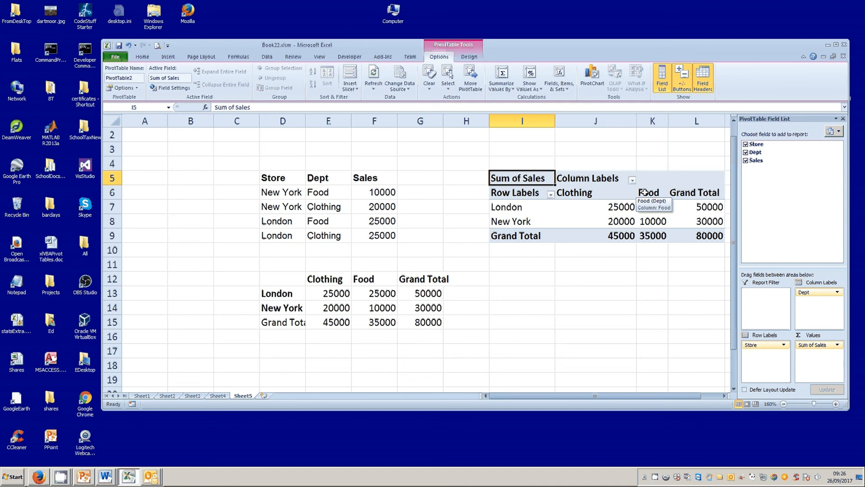
key(alt+Tab)
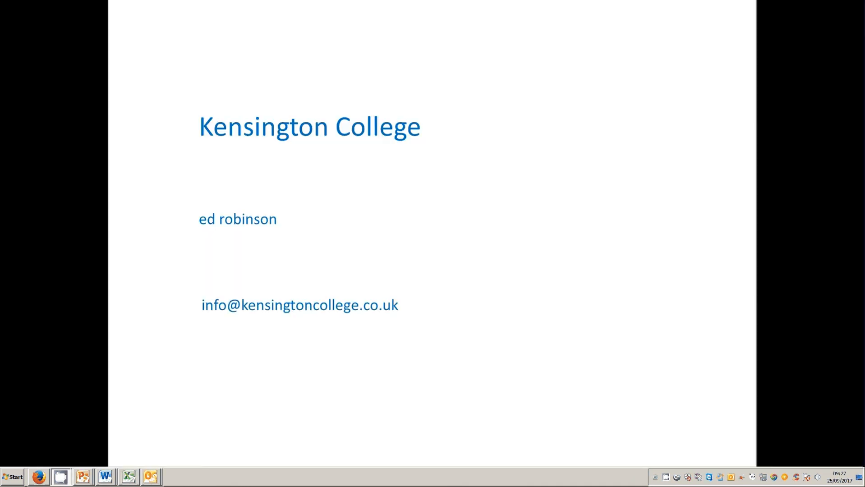
click(757, 194)
click(678, 221)
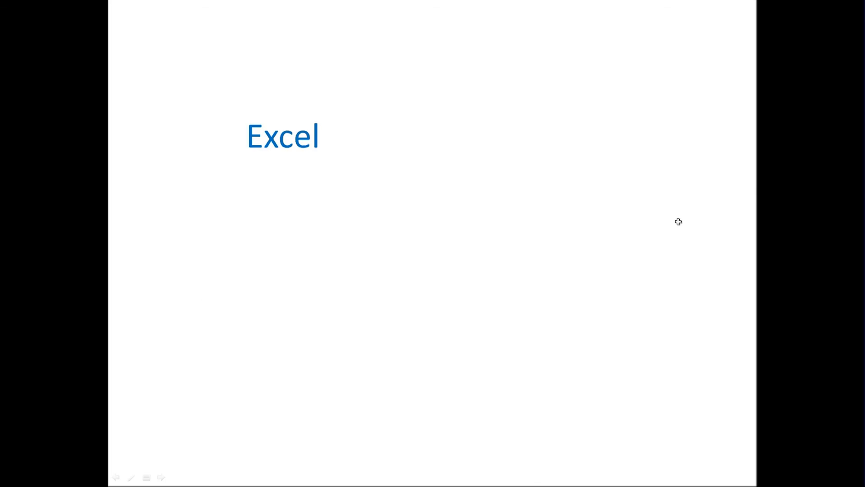
click(635, 234)
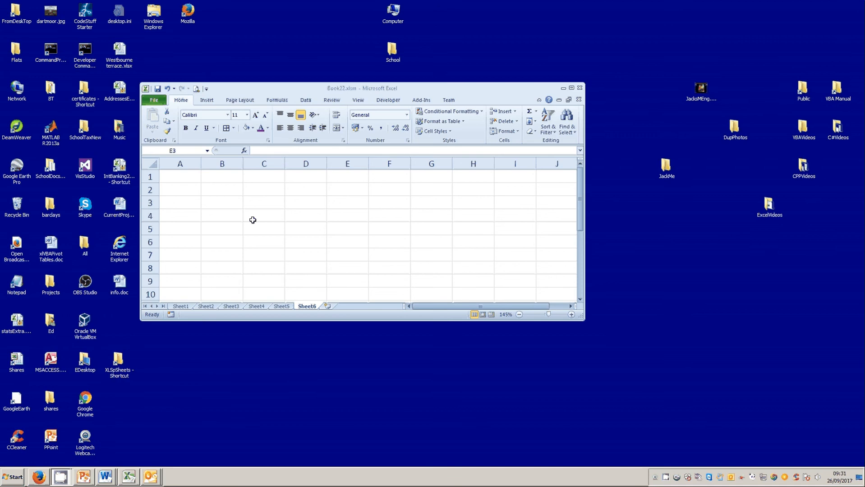
Step: Enter hello in cell E3 on Sheet6
click(348, 203)
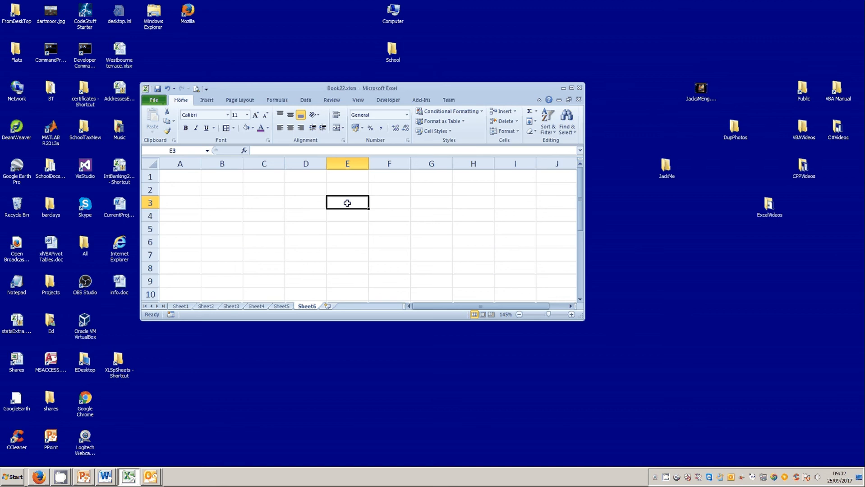
text(hel)
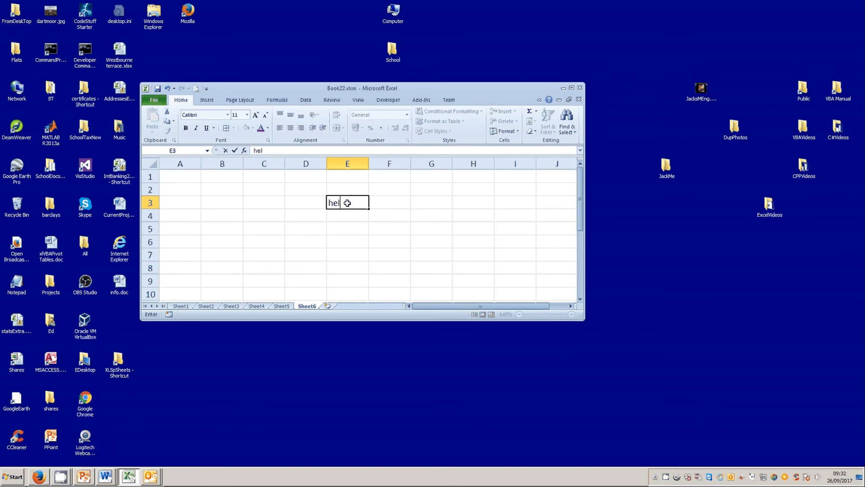
text(lo)
click(400, 221)
click(339, 202)
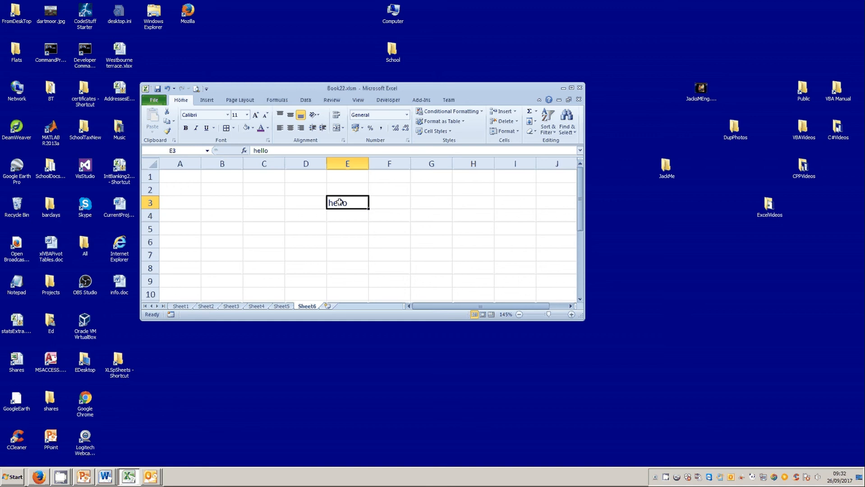
ctrl+click(341, 203)
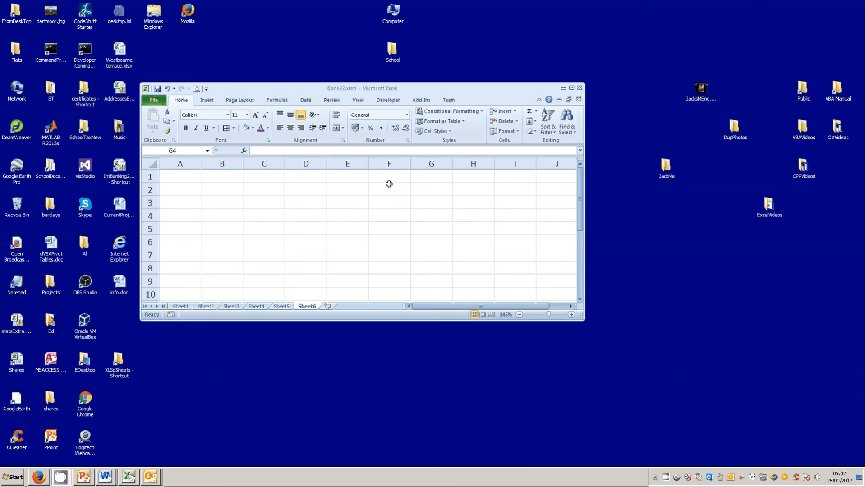
Step: Review the Developer tab setting in the ribbon customization options and close the options
click(376, 101)
click(376, 101)
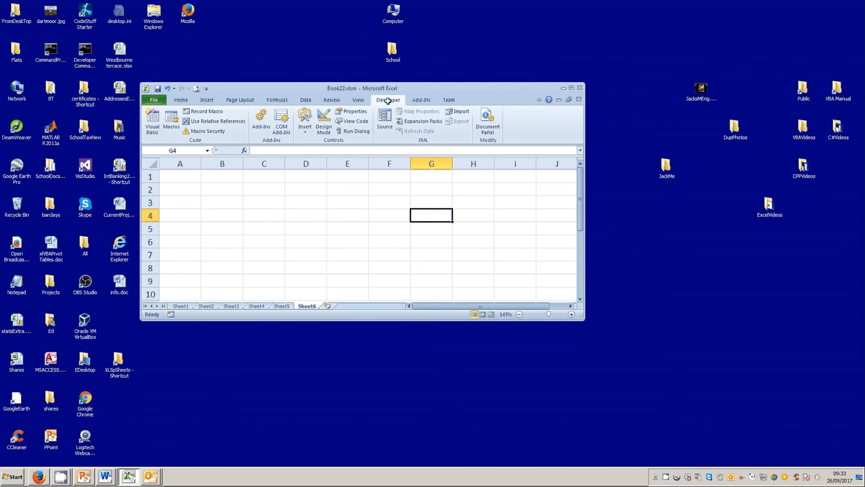
click(154, 100)
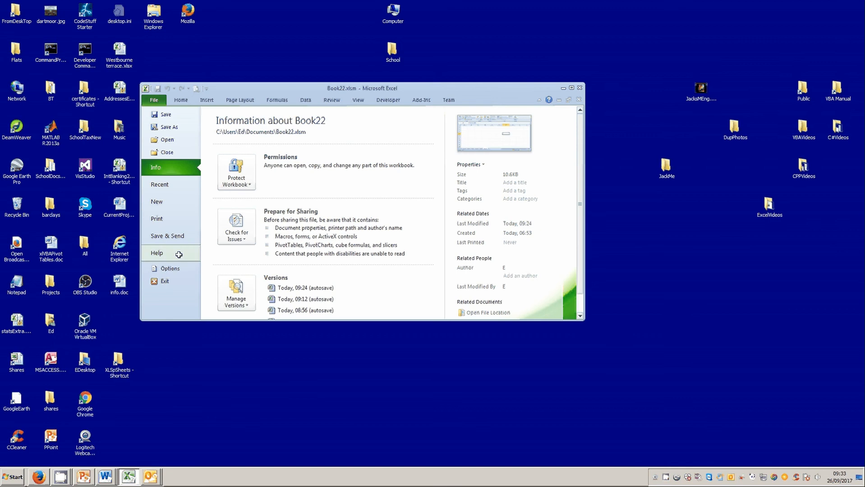
click(172, 268)
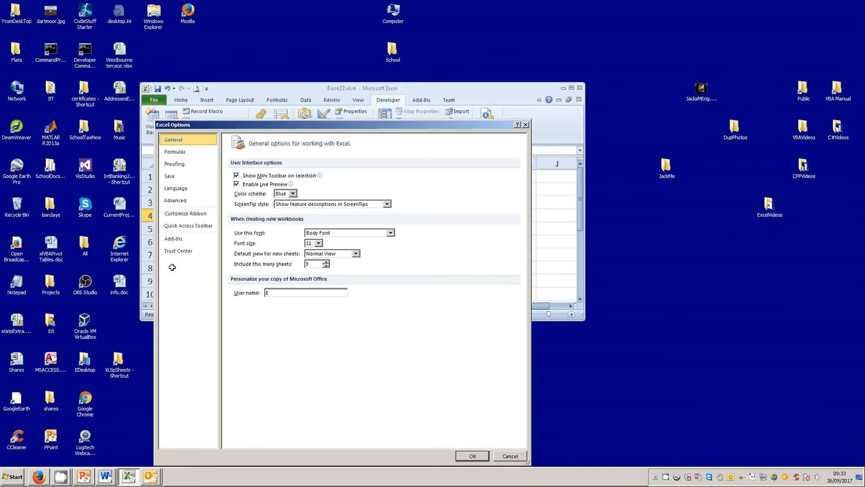
click(186, 213)
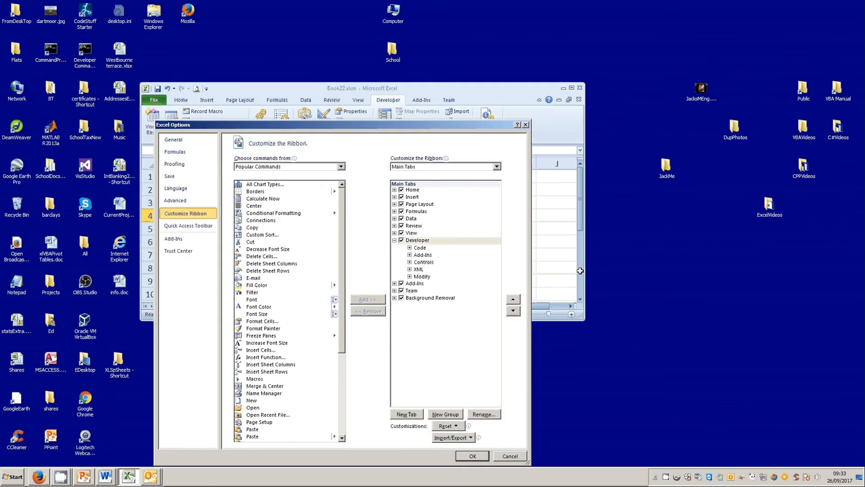
click(402, 239)
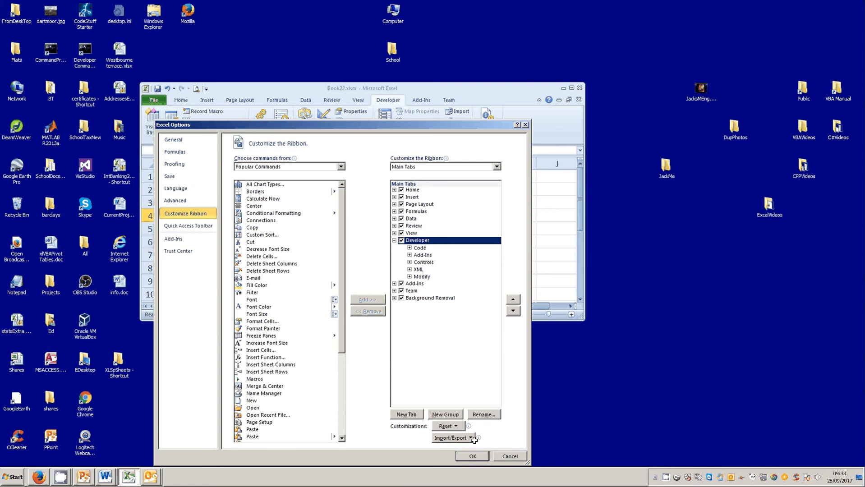
click(468, 455)
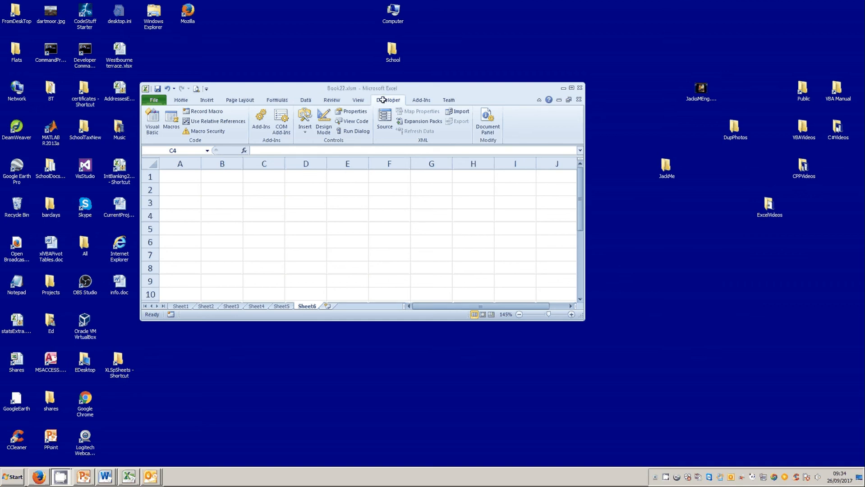
Step: Start recording a new macro with shortcut key Ctrl+z, stored in This Workbook
click(203, 112)
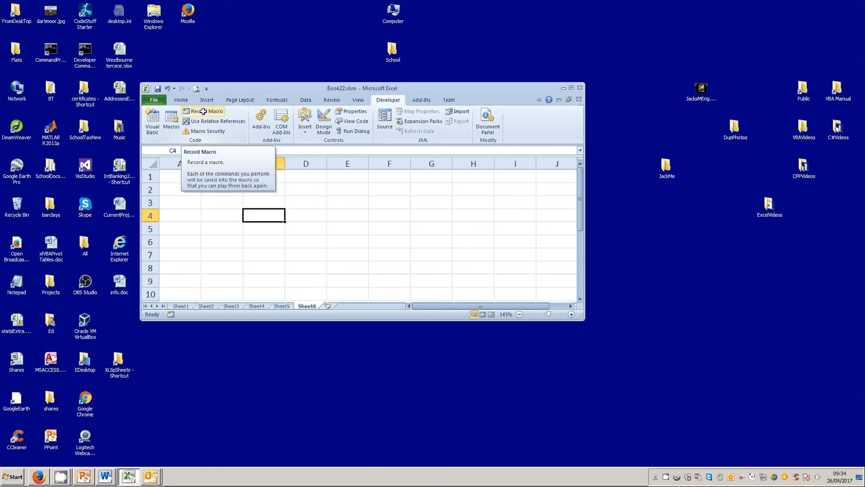
click(203, 111)
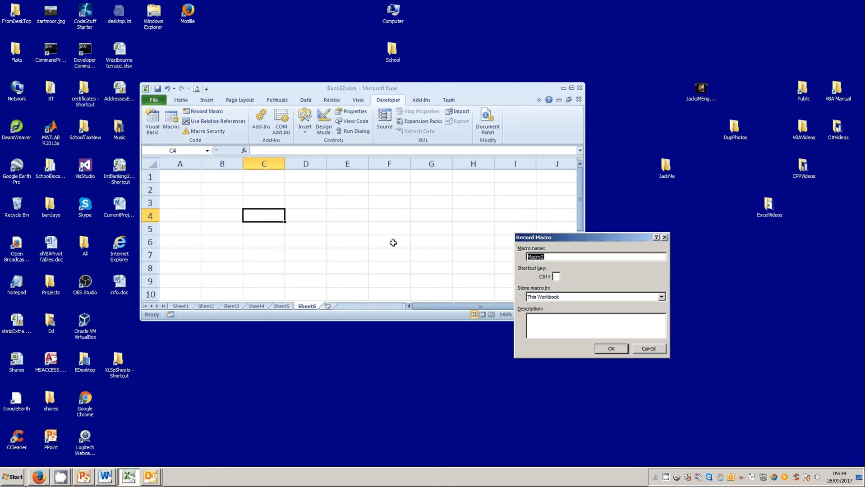
drag(577, 237, 415, 171)
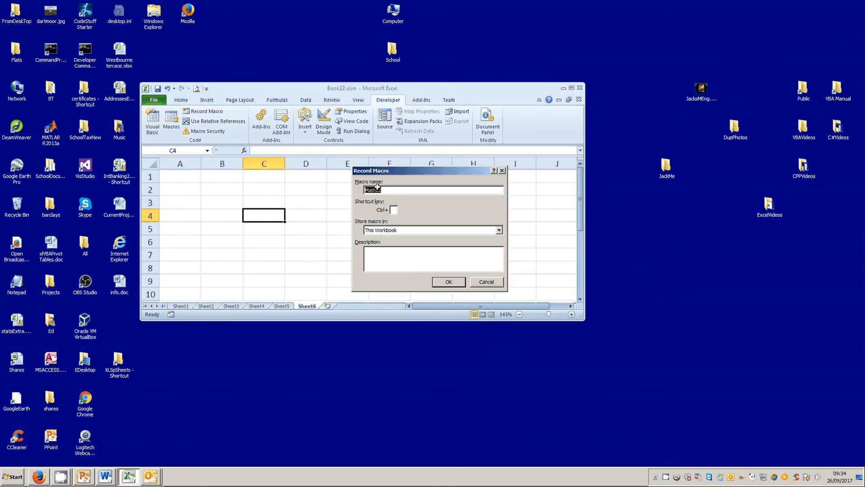
click(394, 211)
text(z)
click(499, 231)
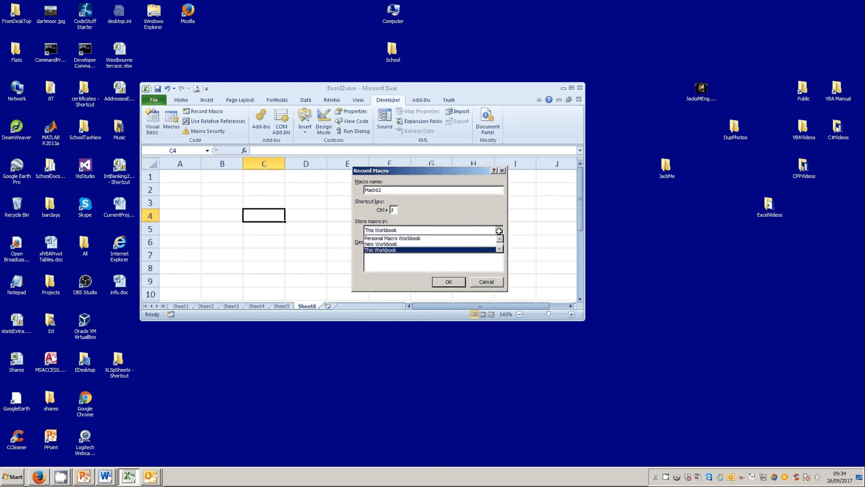
click(400, 249)
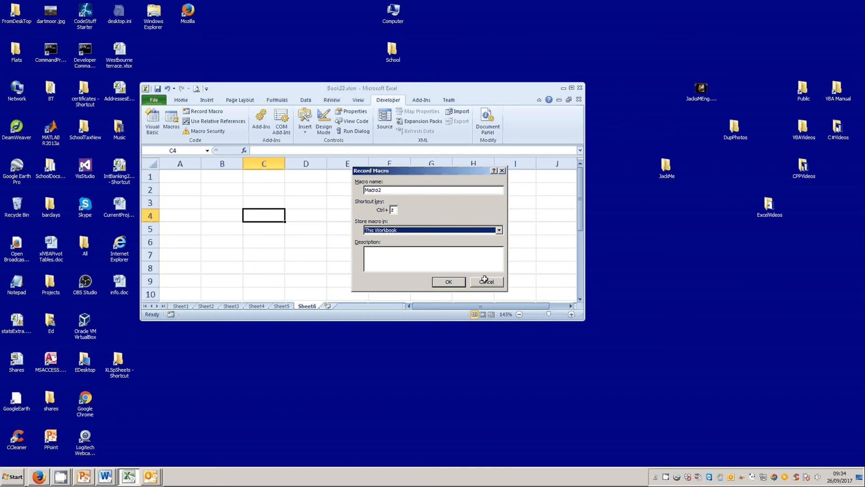
click(458, 282)
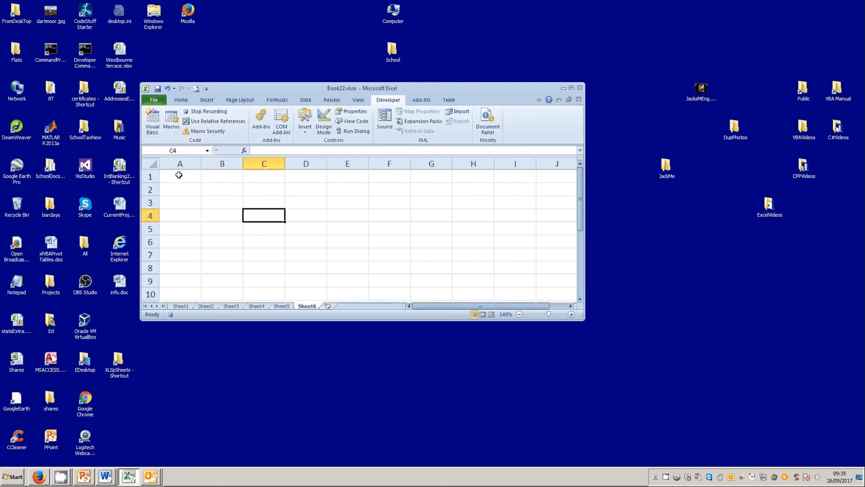
Step: Apply bold and underline formatting during recording, then stop the macro recording
click(180, 99)
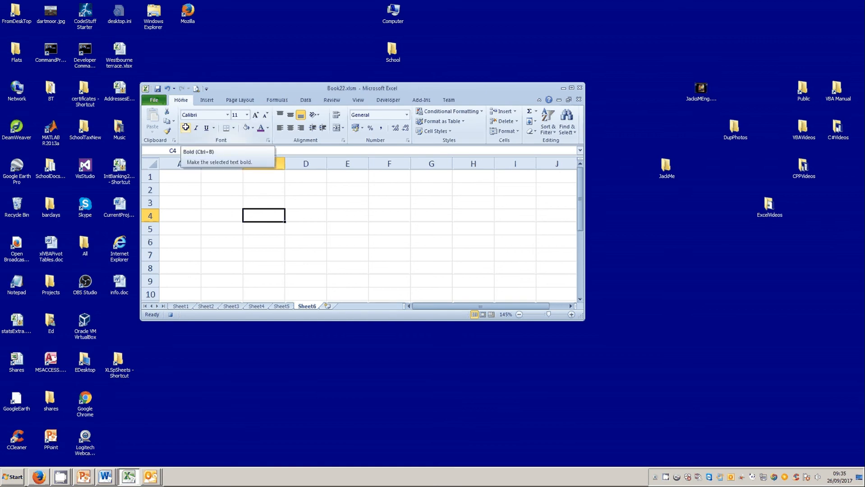
click(185, 128)
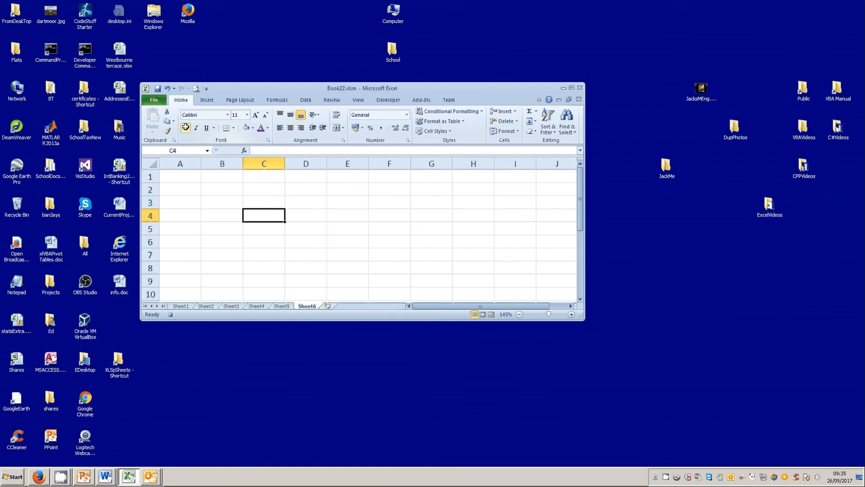
click(208, 129)
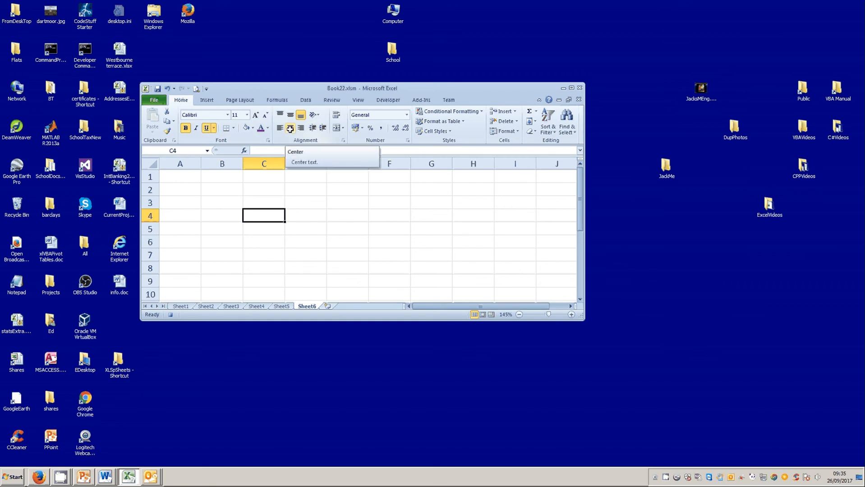
click(386, 101)
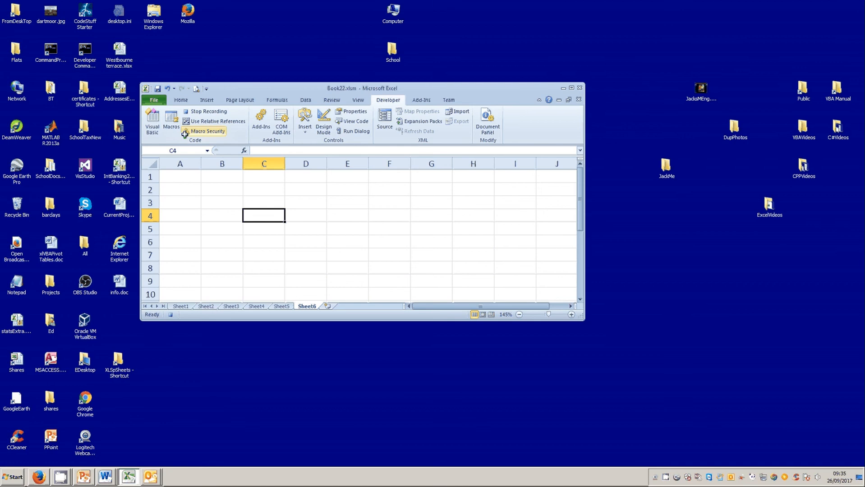
click(206, 111)
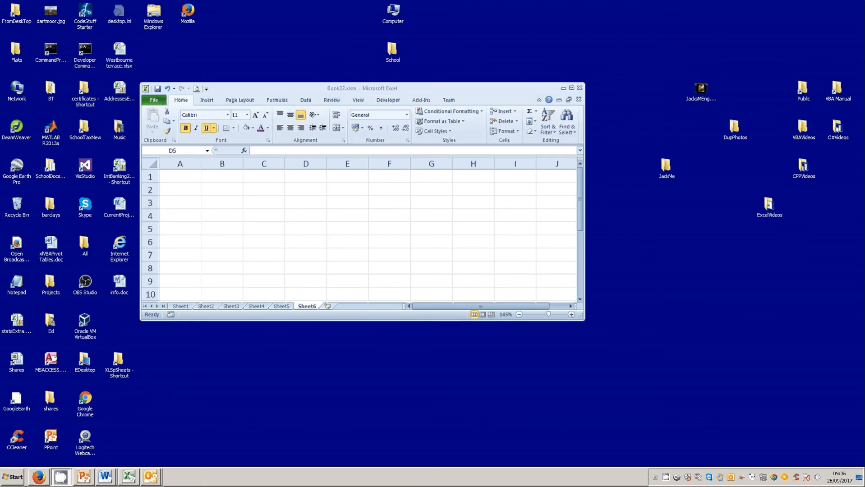
Step: Enter 45 in cell E3 and make it bold and underlined
click(343, 202)
click(346, 200)
text(45)
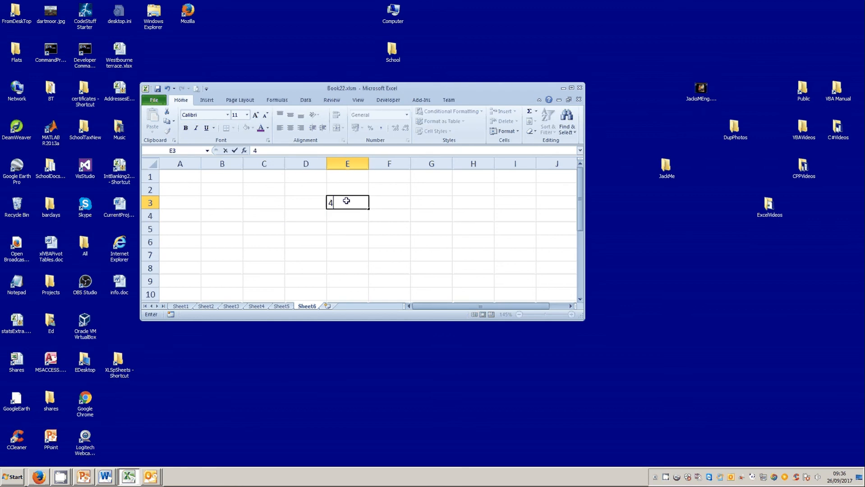
key(Return)
click(346, 203)
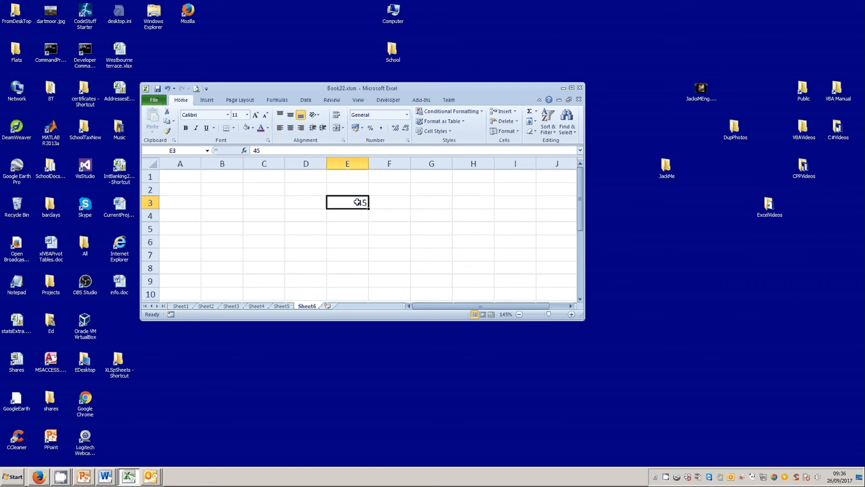
key(ctrl+b)
key(ctrl+u)
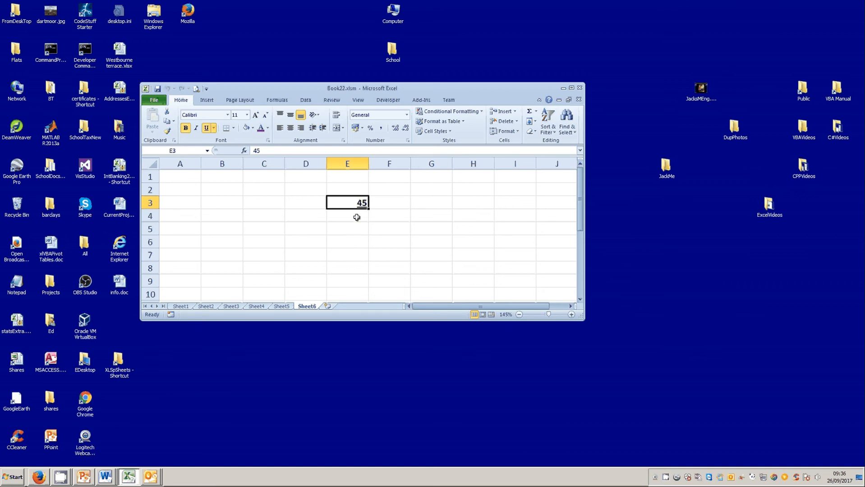
Step: Enter 4545 in cell H3 and fill it down to H7
click(463, 202)
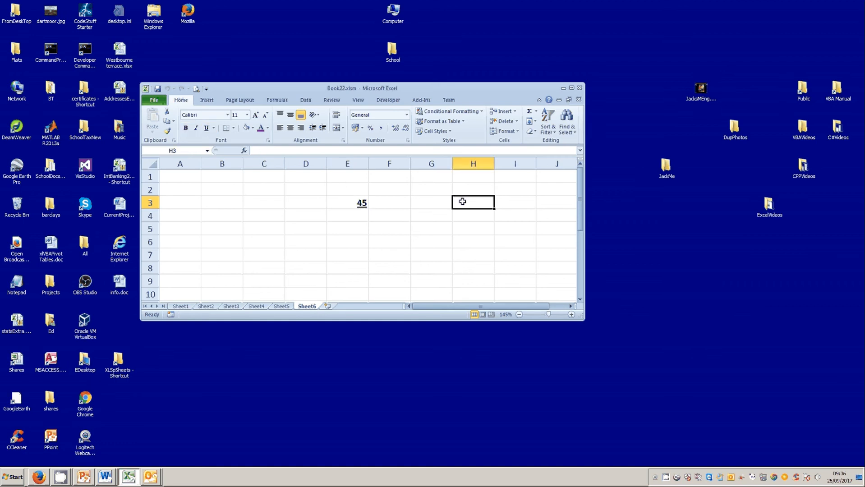
text(4545)
key(Return)
click(477, 203)
drag(494, 209, 493, 256)
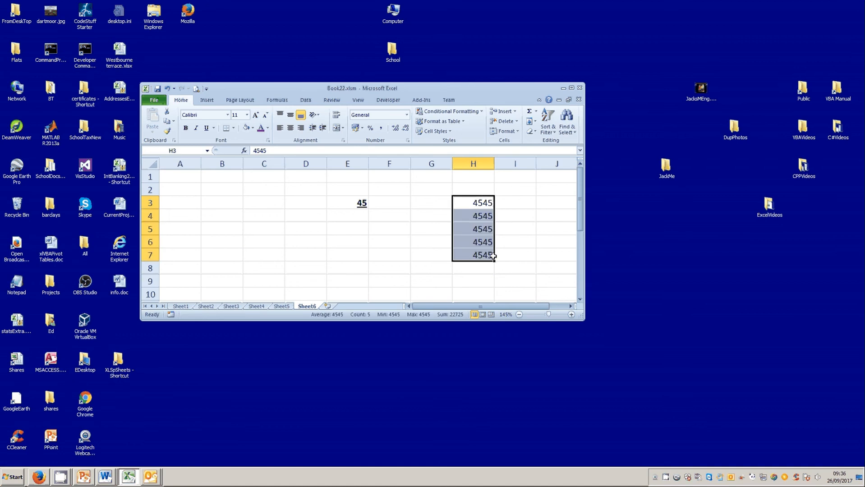
Step: Select cells H3 to H7 and make them bold and underlined
click(399, 252)
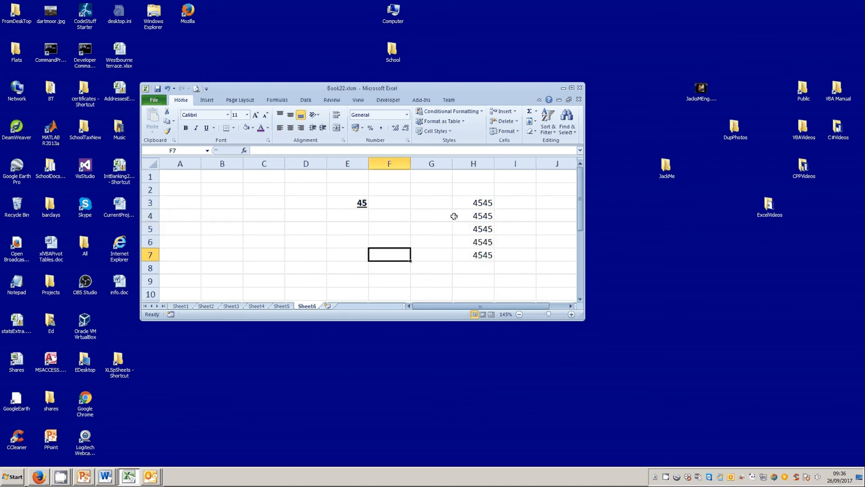
drag(471, 203, 461, 251)
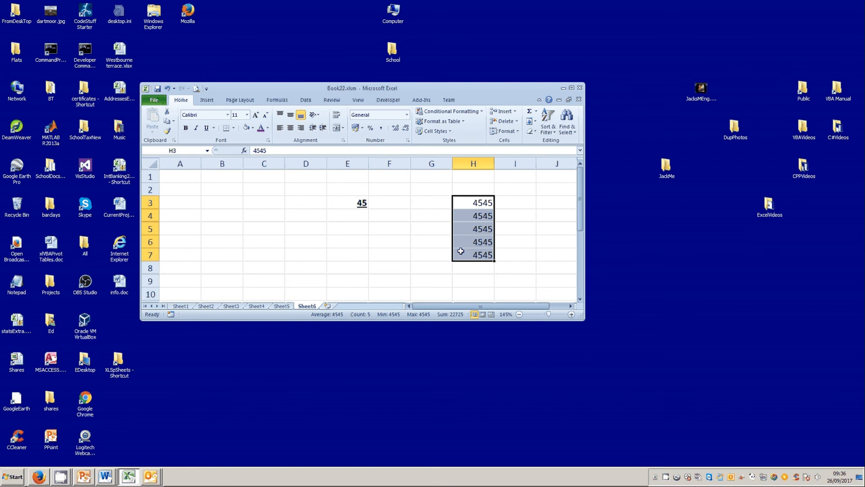
key(ctrl+b)
key(ctrl+u)
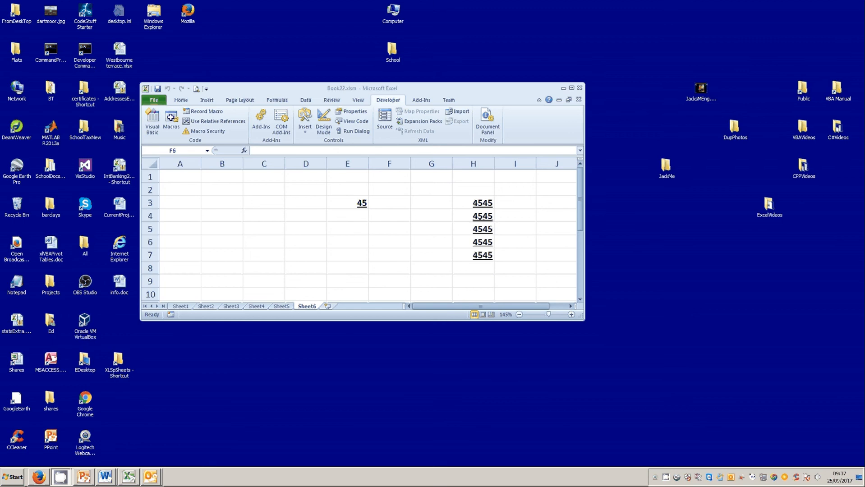
Step: Open Macro2 for editing in the Visual Basic editor
click(171, 118)
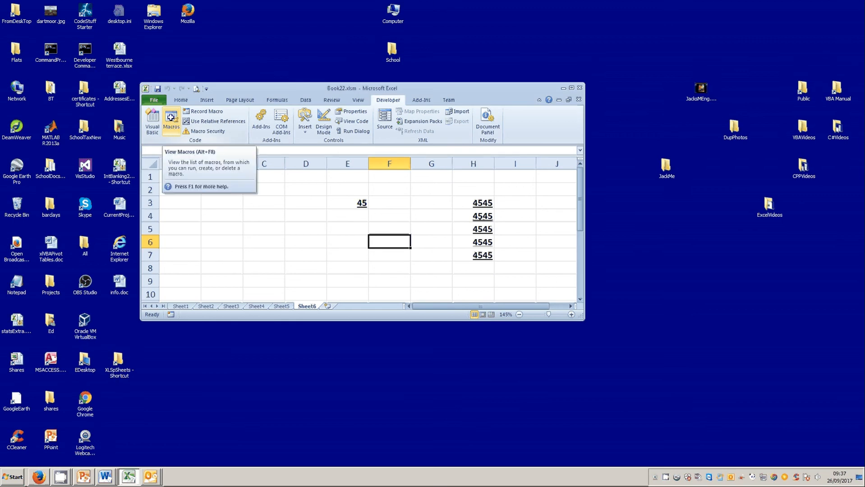
click(172, 118)
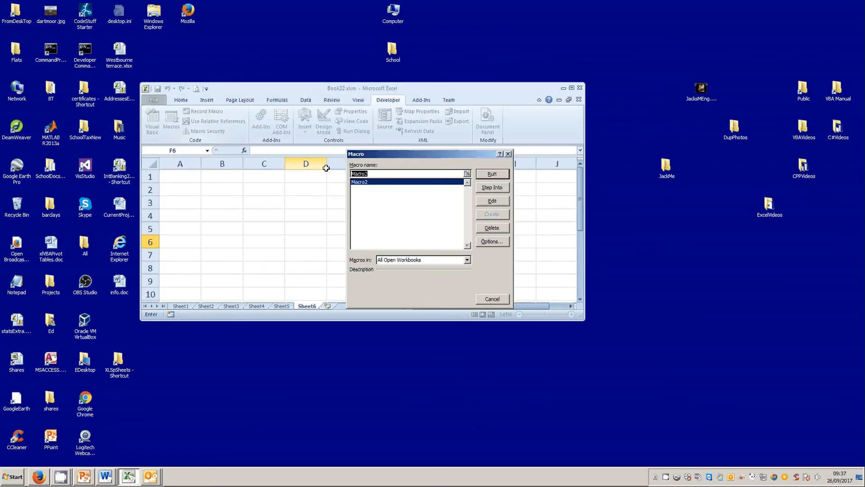
click(492, 200)
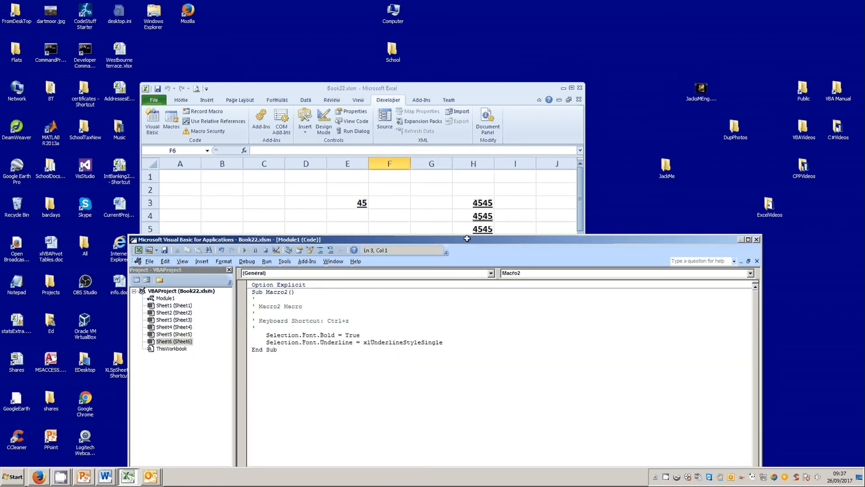
drag(465, 239, 454, 98)
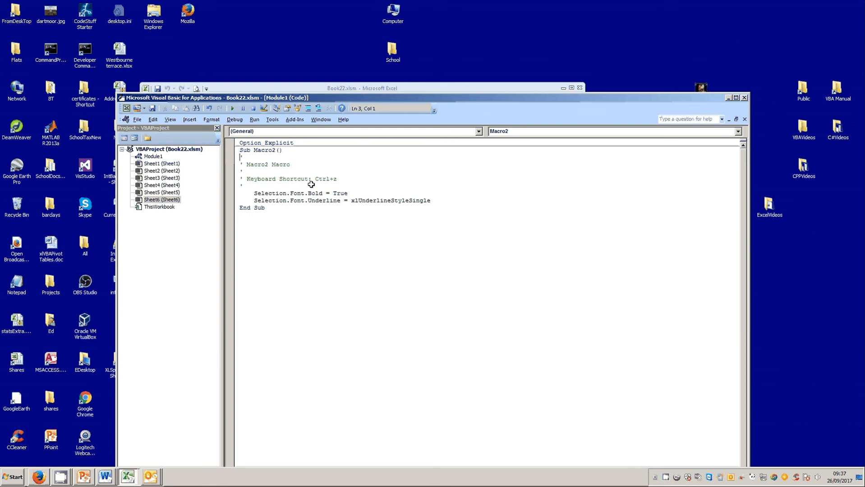
Step: Set the macro's Selection.Font.Bold value to False and close the Visual Basic editor
click(344, 194)
double_click(345, 194)
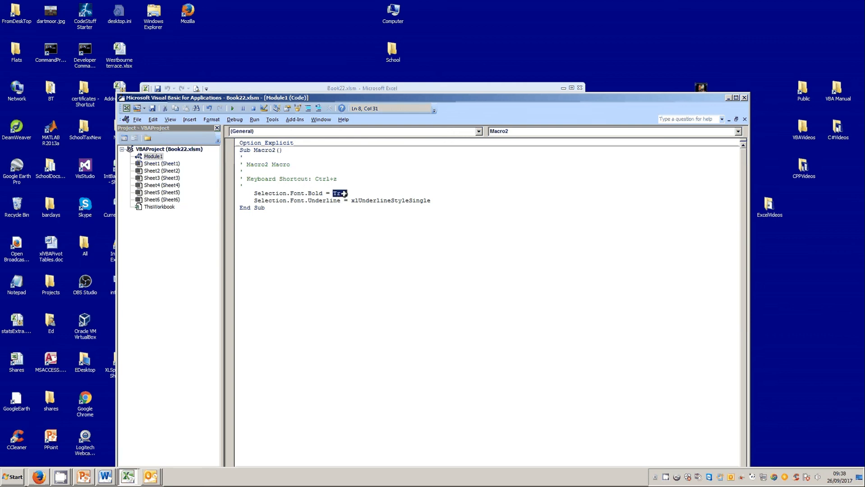
text(false)
click(301, 290)
click(745, 97)
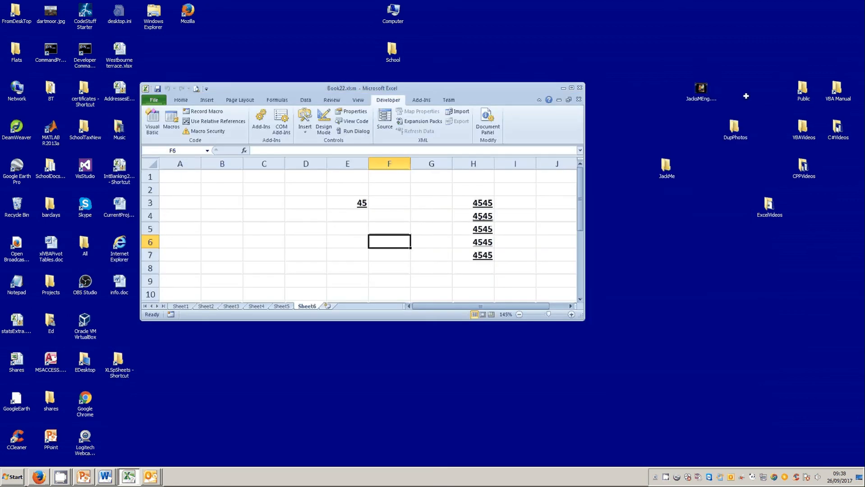
Step: Remove the bold formatting from cell E3
click(345, 202)
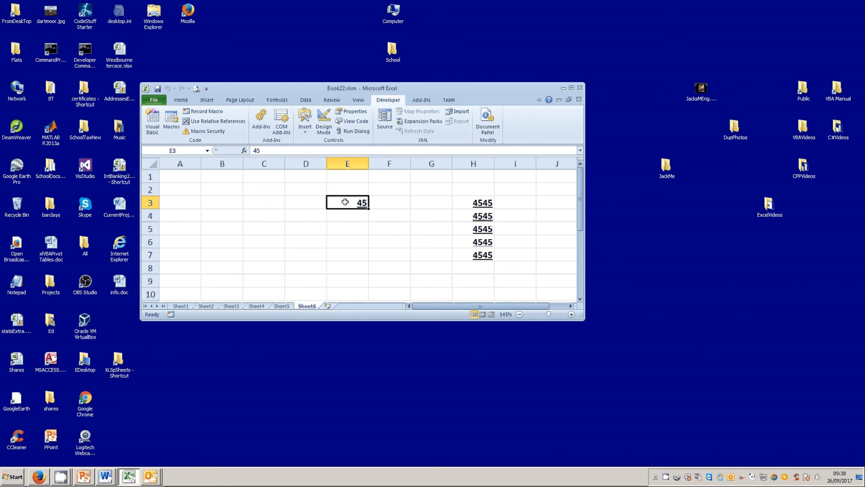
key(ctrl+b)
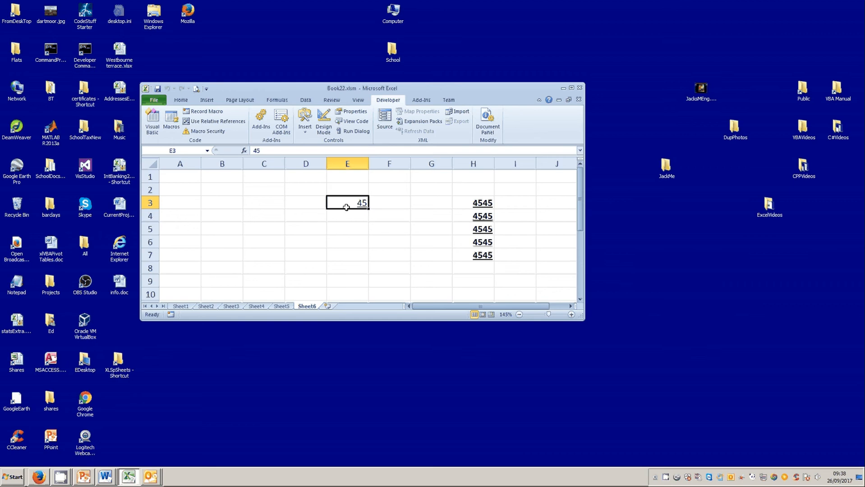